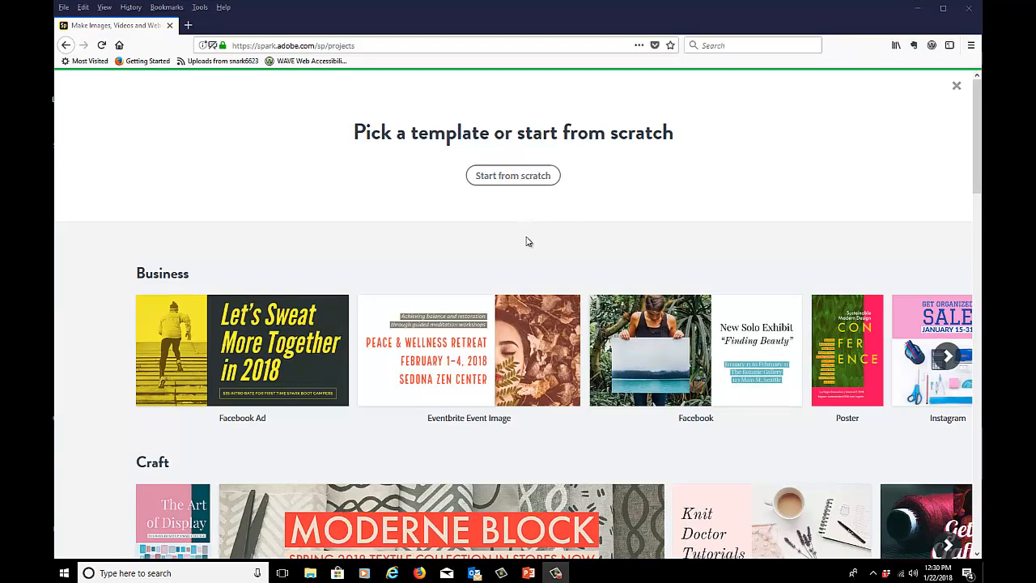
# Step: Start a post from the School category's student tutors Facebook template and replace its background photo with graphic- use2.jpg
pyautogui.scroll(-4, 526, 241)
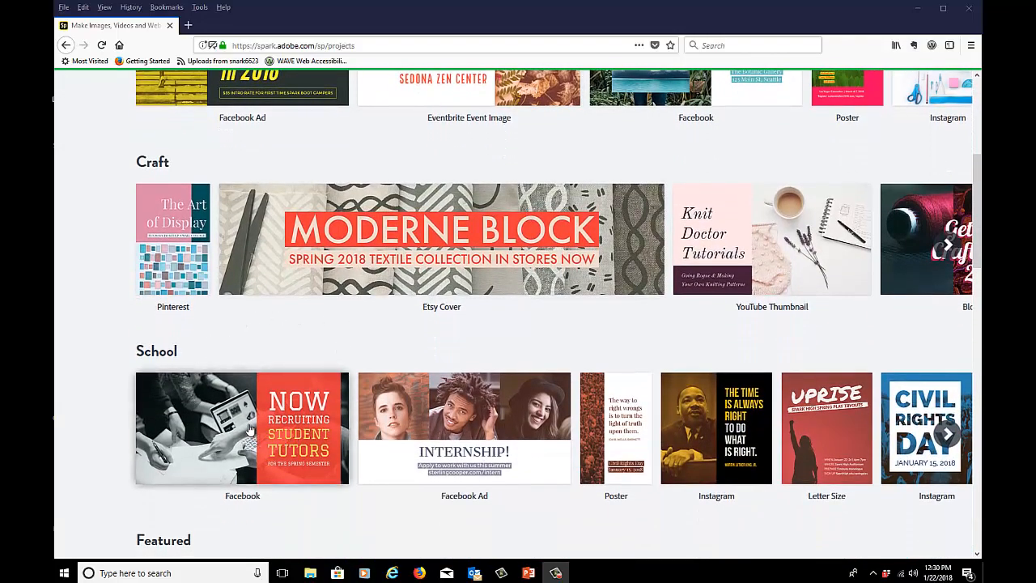
pyautogui.click(249, 437)
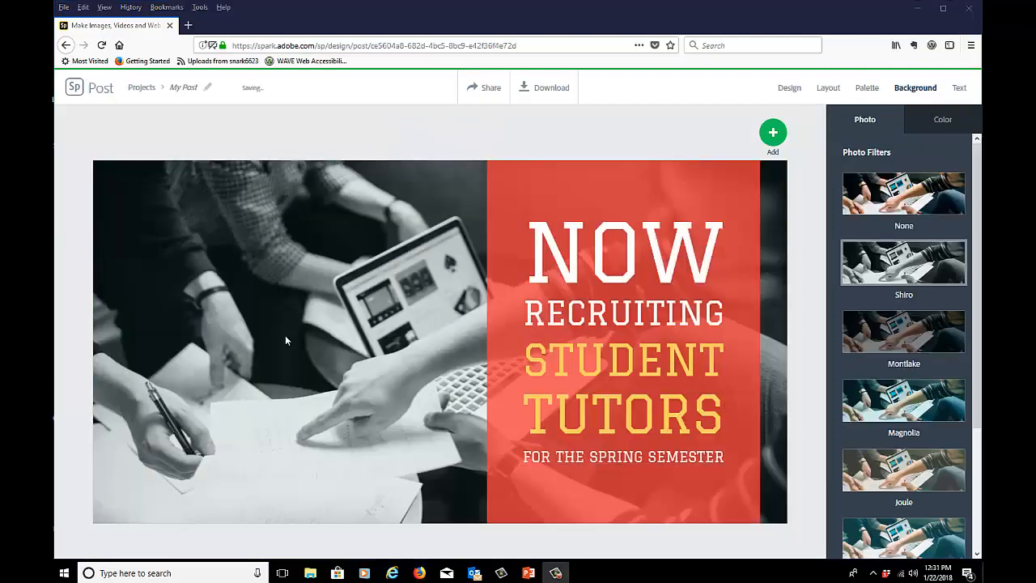
pyautogui.click(356, 309)
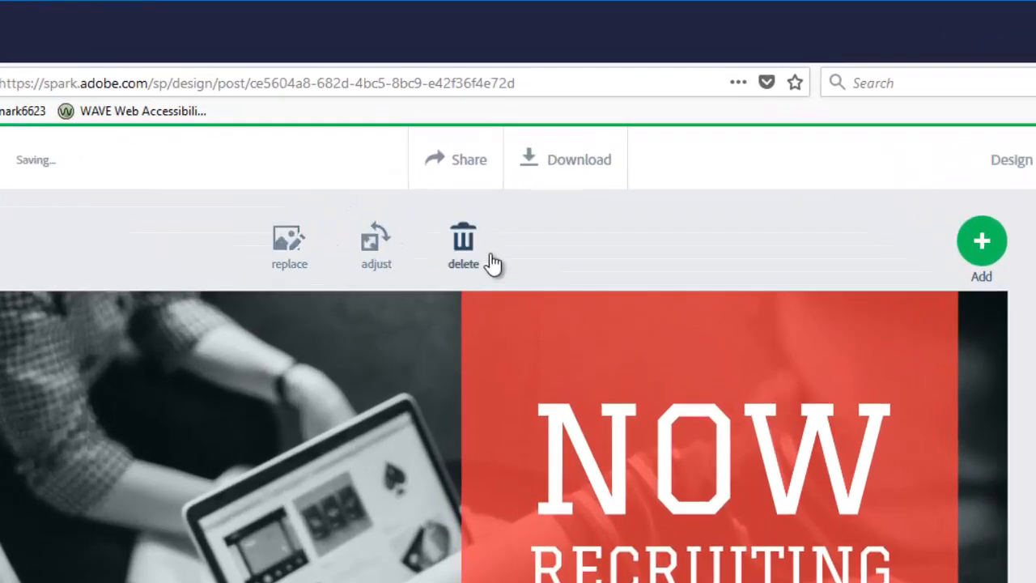
pyautogui.click(280, 243)
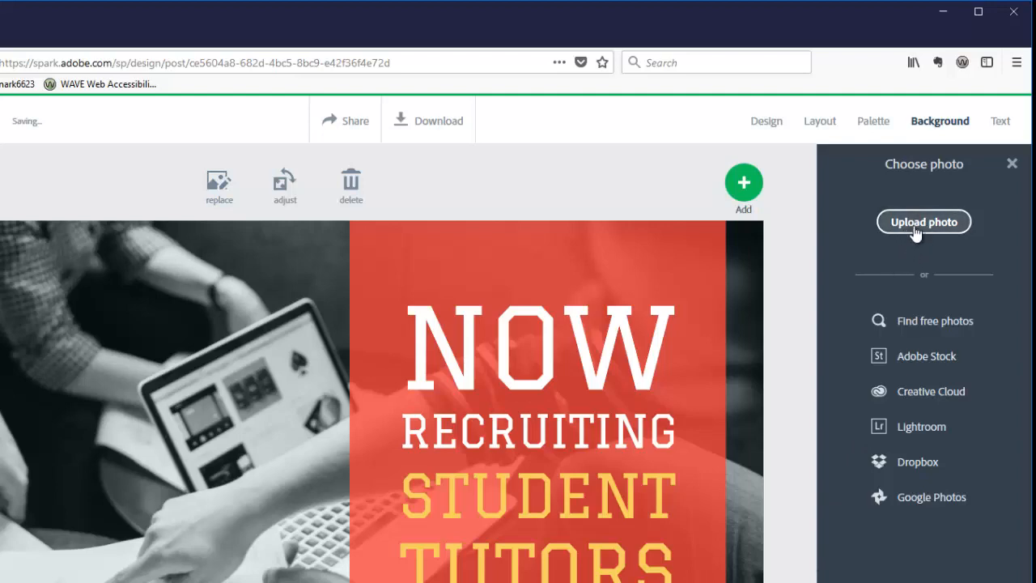
pyautogui.click(914, 230)
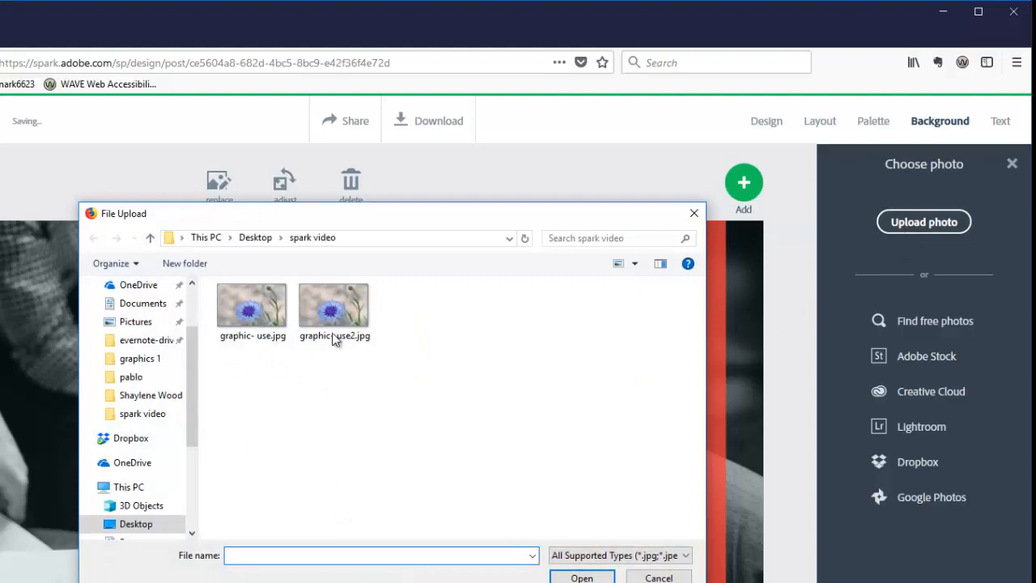
pyautogui.click(333, 332)
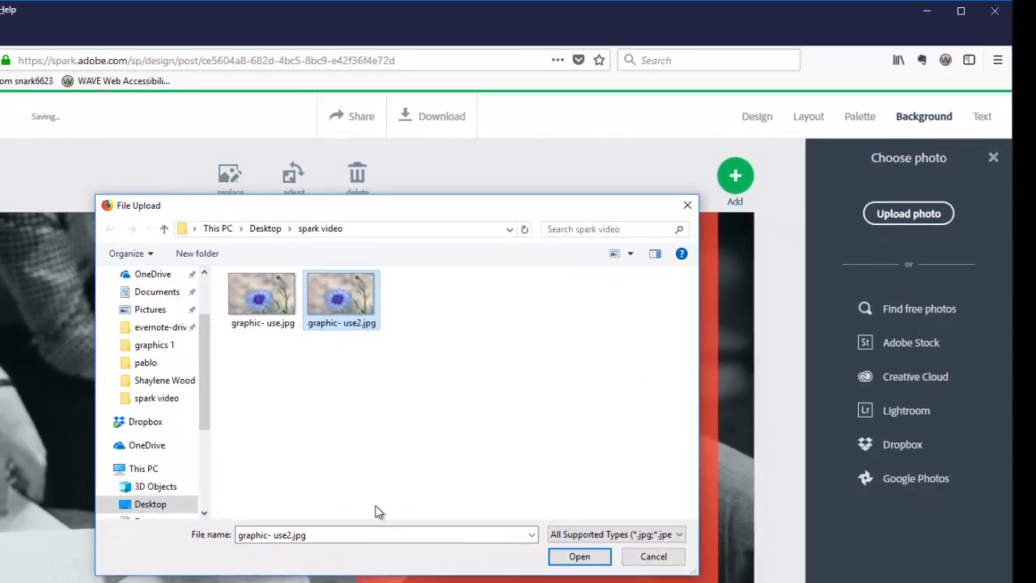
pyautogui.click(595, 557)
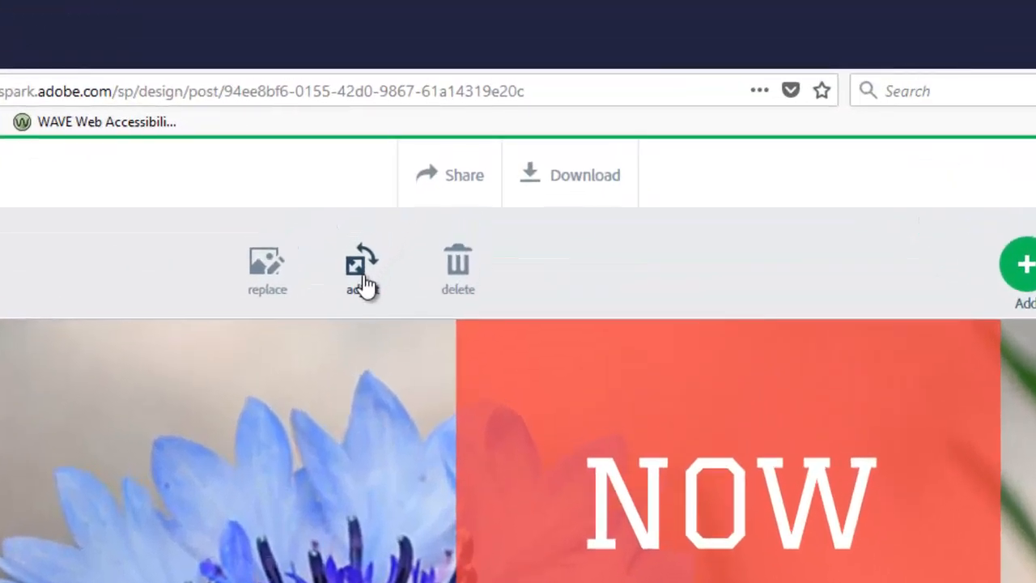
# Step: Shift the background flower photo down and to the left within the frame, and apply the Fremont photo filter
pyautogui.click(440, 132)
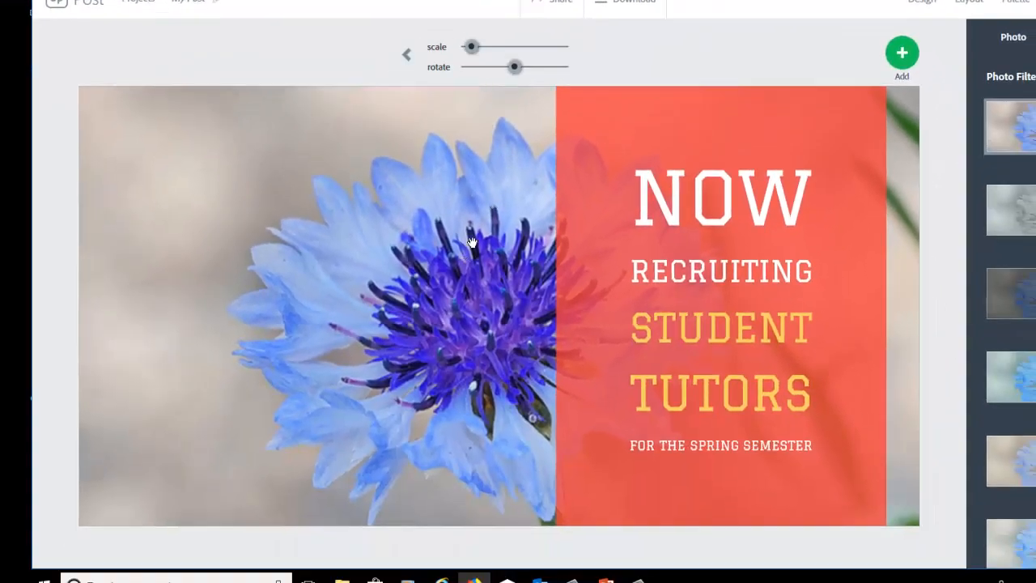
pyautogui.moveTo(457, 279); pyautogui.dragTo(391, 316)
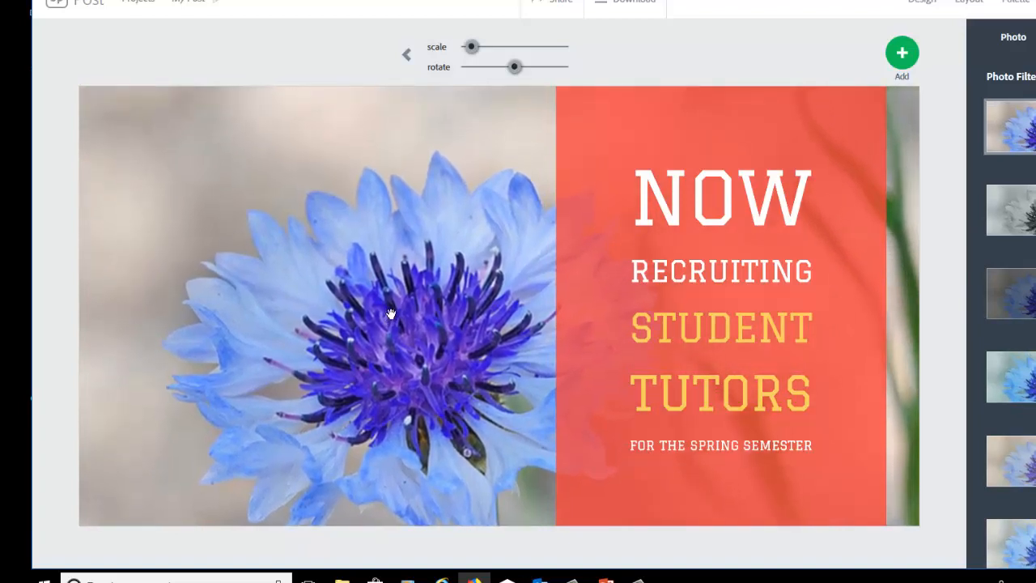
pyautogui.click(391, 314)
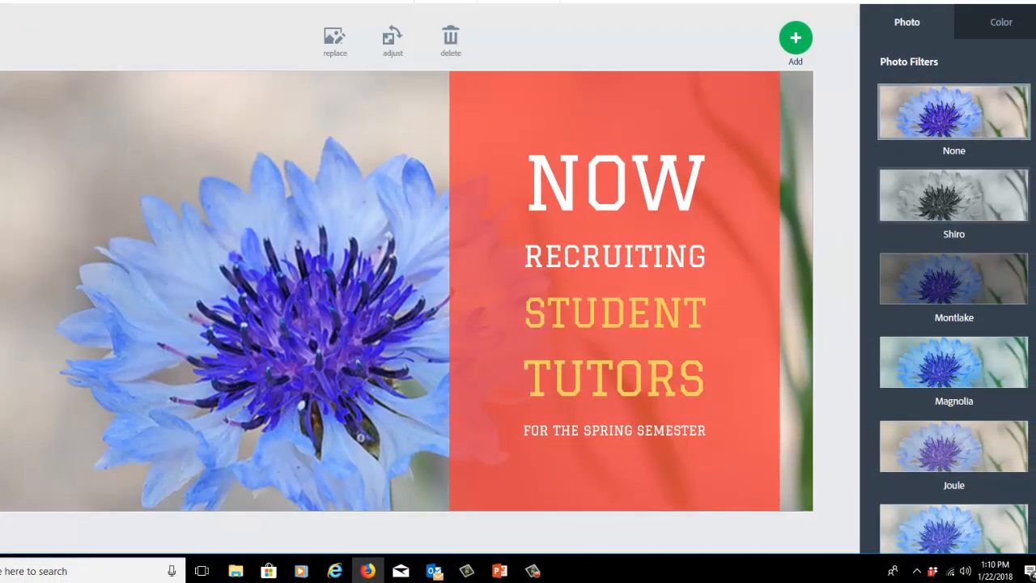
pyautogui.scroll(-3, 954, 301)
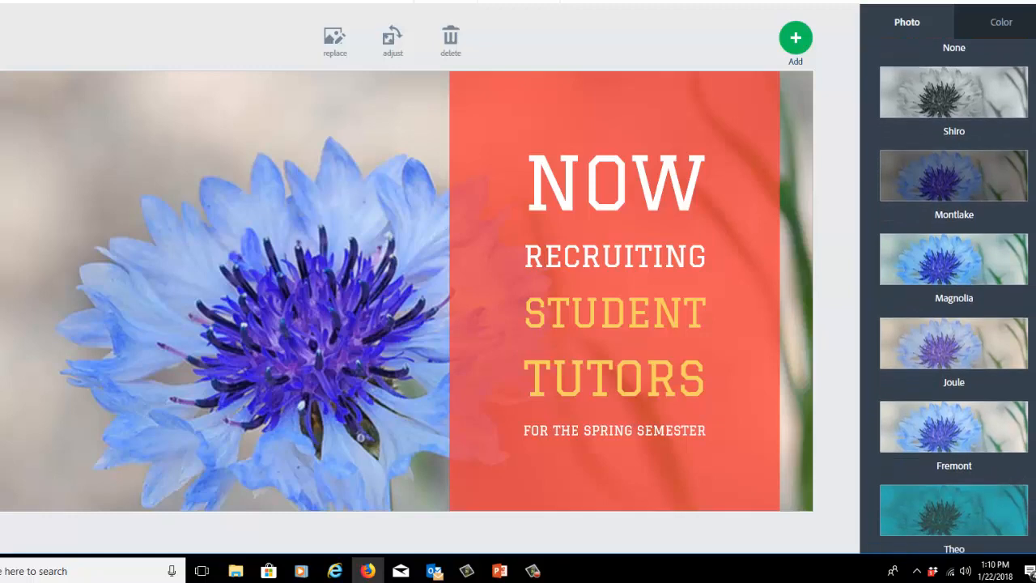
pyautogui.click(930, 440)
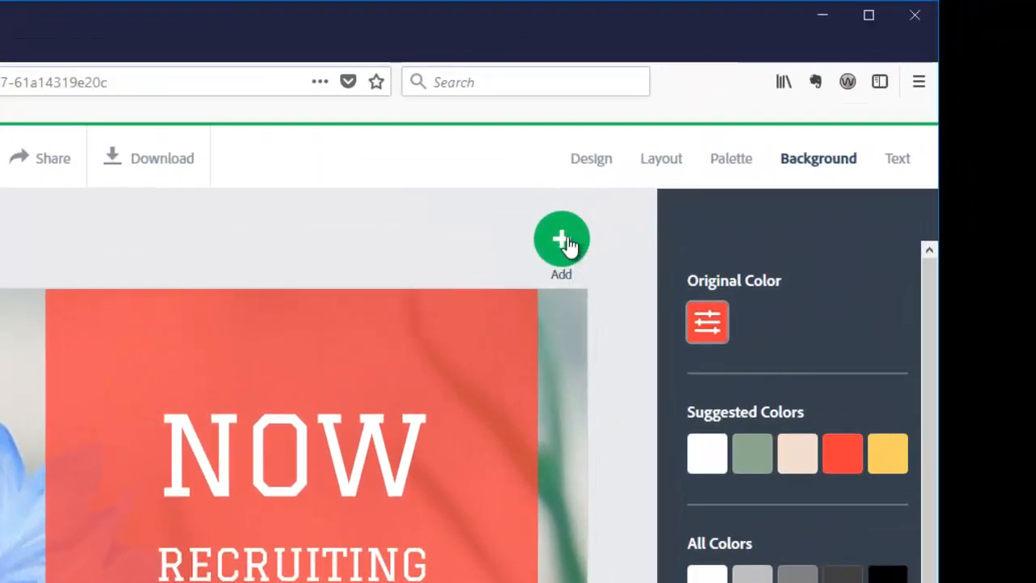
# Step: Add the logo image csuE-C1c.png from the graphics 1 folder on the Desktop to the post
pyautogui.click(564, 243)
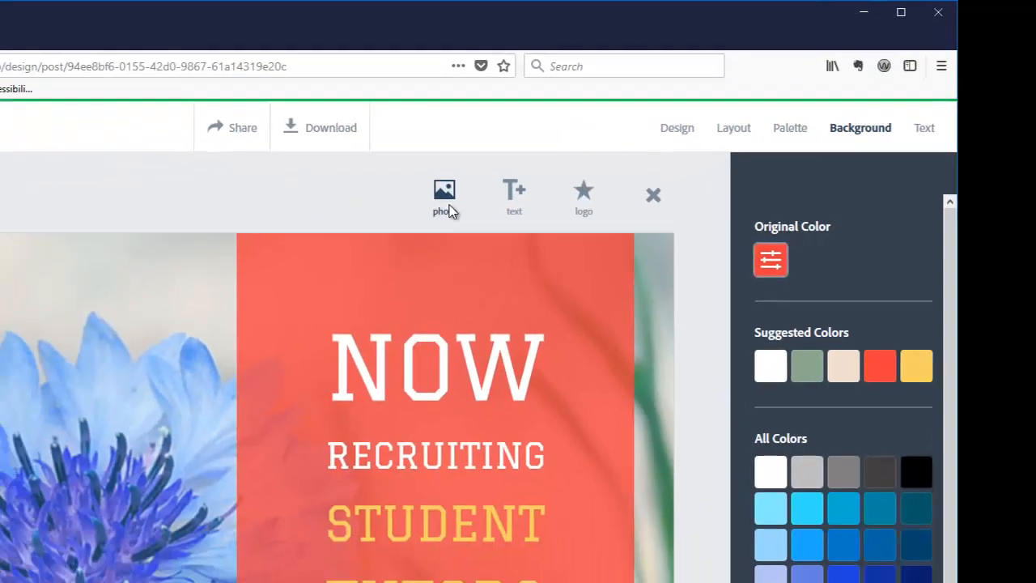
pyautogui.click(450, 209)
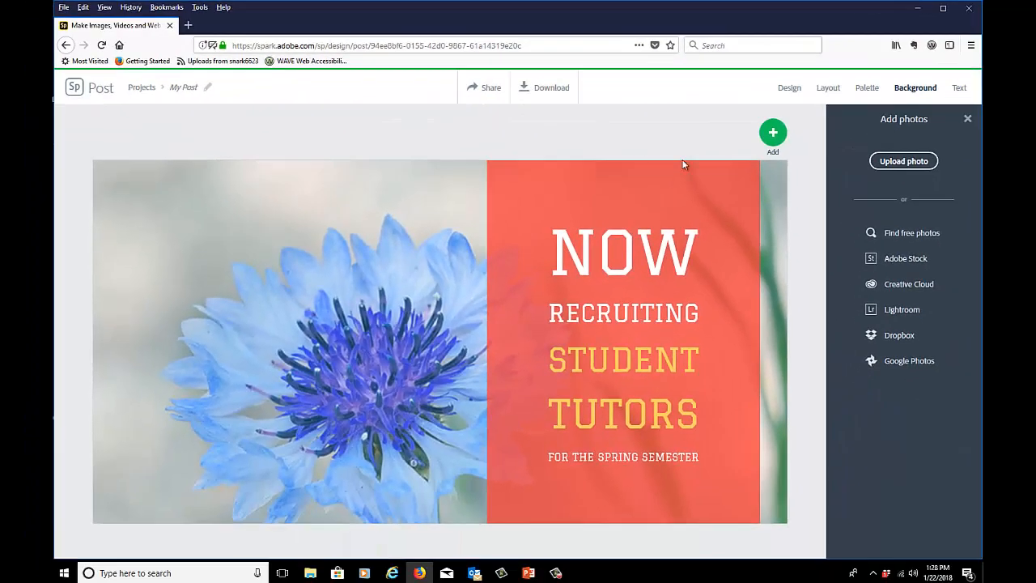
pyautogui.click(885, 165)
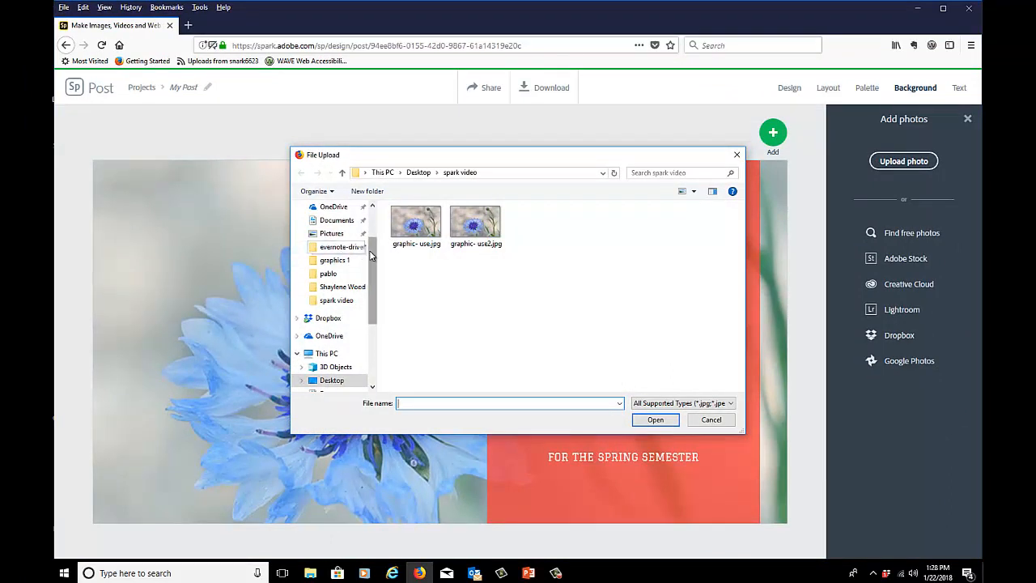
pyautogui.scroll(3, 367, 256)
pyautogui.click(331, 230)
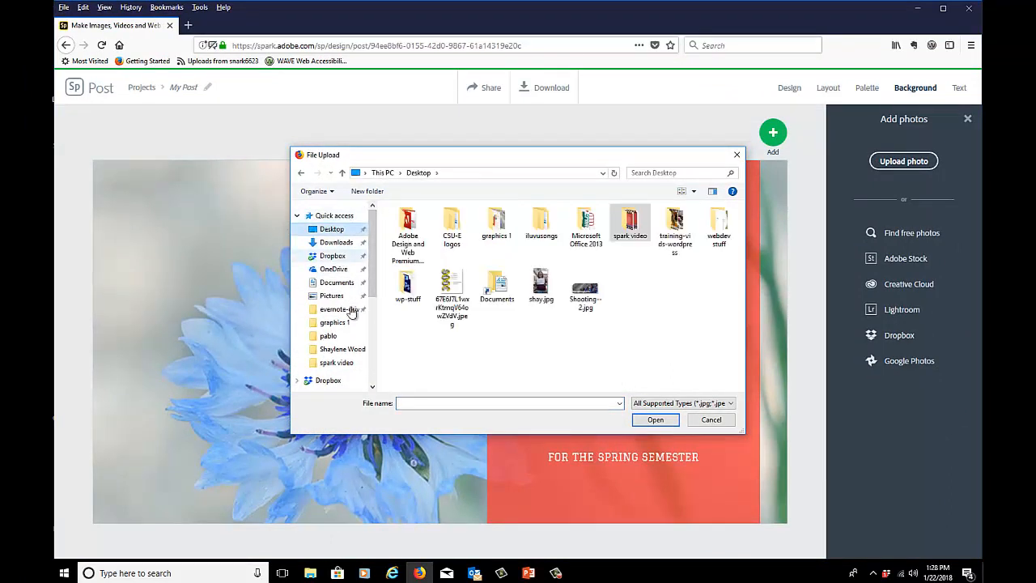
pyautogui.doubleClick(495, 224)
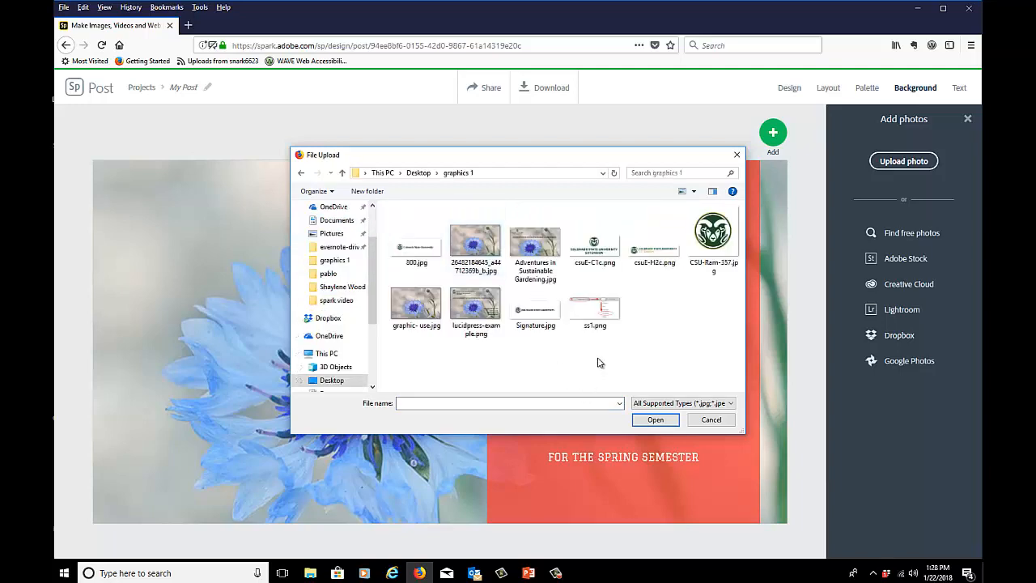
pyautogui.doubleClick(594, 243)
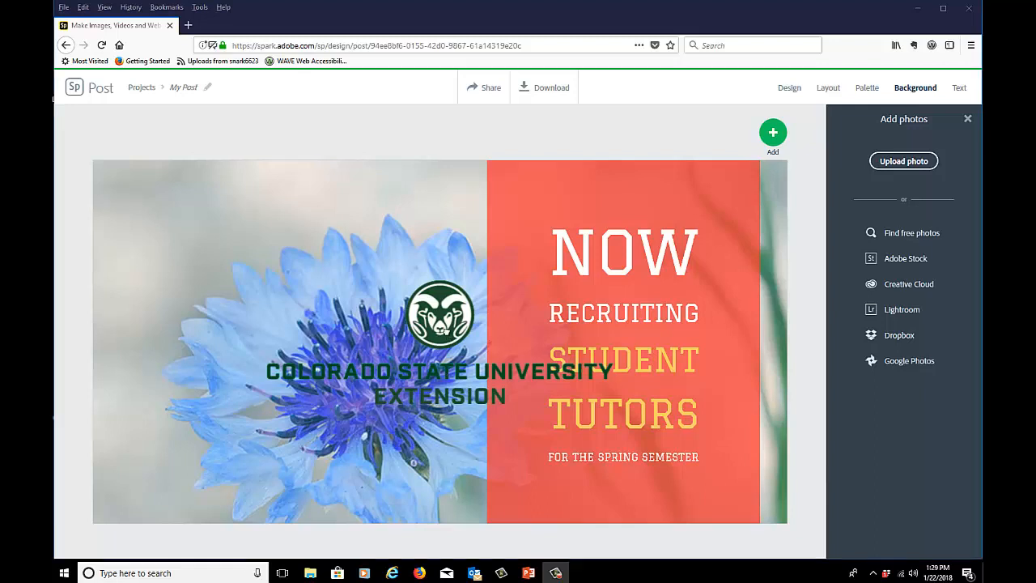
# Step: Shrink the Colorado State University Extension logo to about half its width and place it in the design's upper-left corner above the flower
pyautogui.click(448, 334)
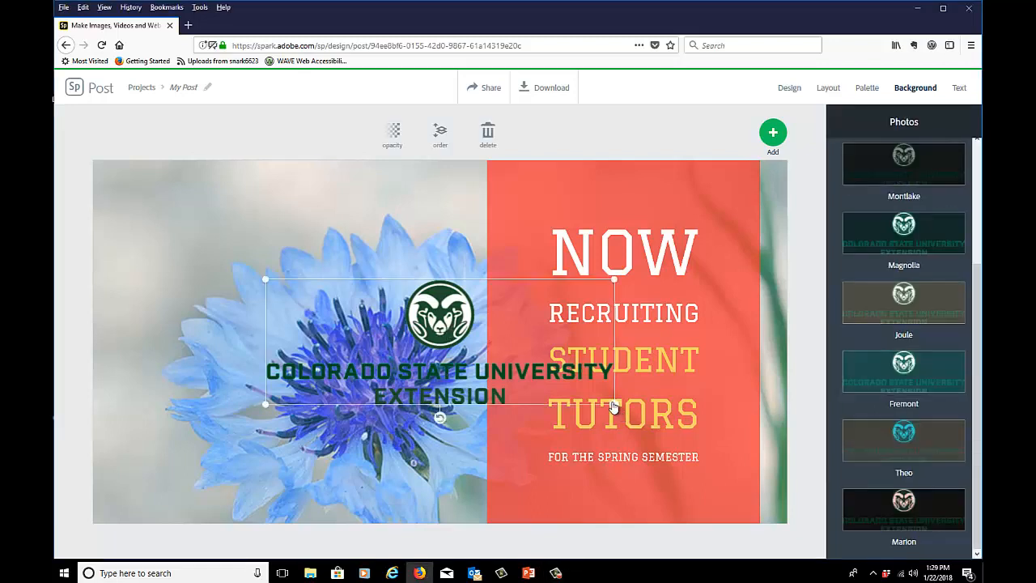
pyautogui.moveTo(614, 405); pyautogui.dragTo(452, 369)
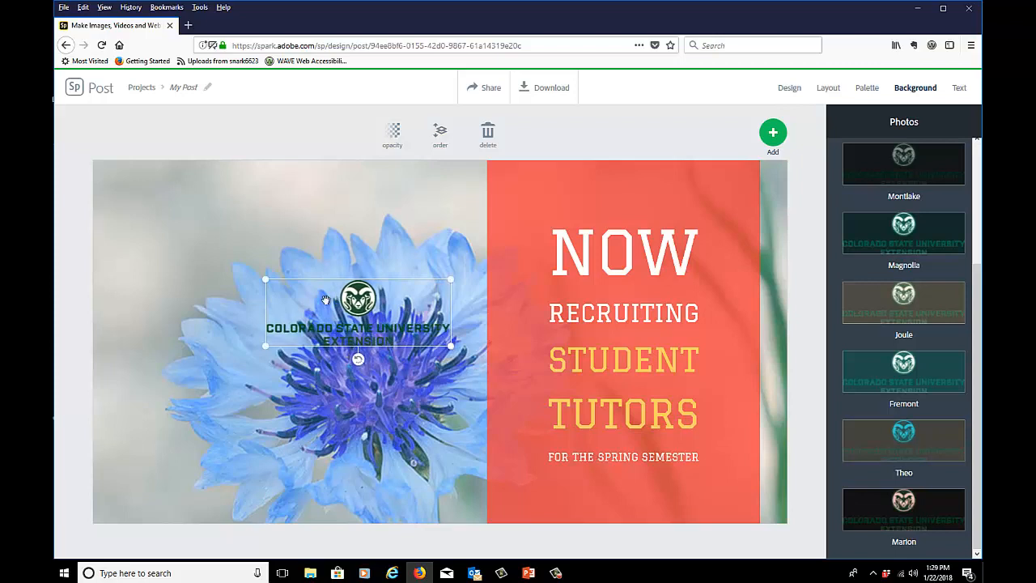
pyautogui.moveTo(365, 298); pyautogui.dragTo(205, 194)
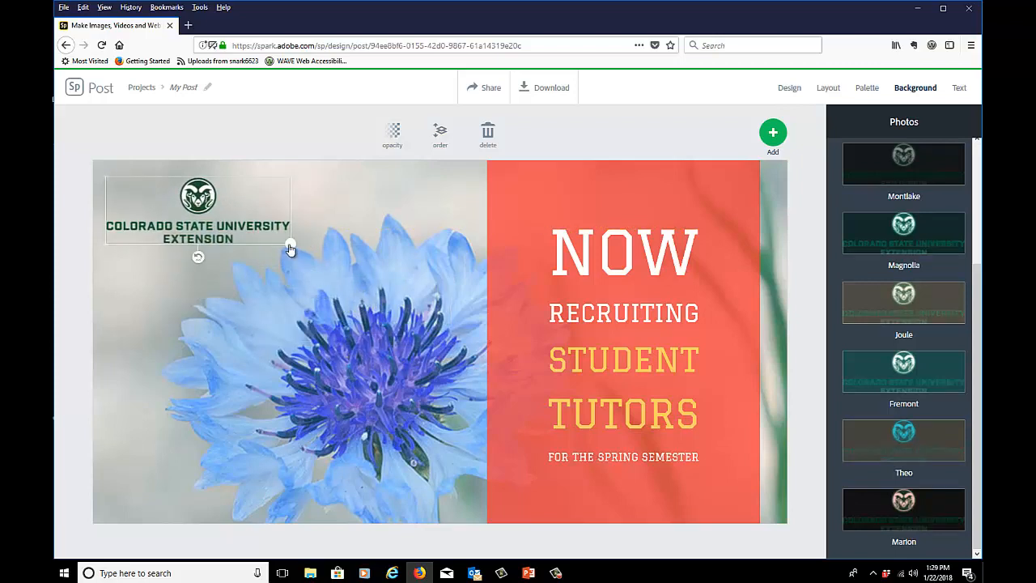
pyautogui.moveTo(292, 252); pyautogui.dragTo(302, 257)
pyautogui.click(346, 215)
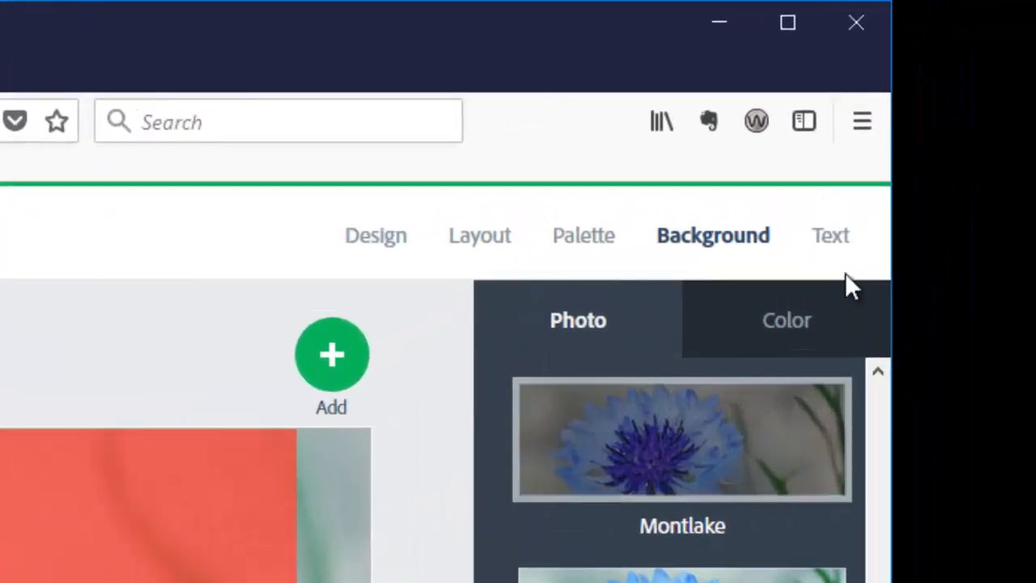
# Step: Replace the headline text with "Adventures in Sustainable Gardening" and shrink it to three lines in the upper part of the red panel
pyautogui.click(827, 235)
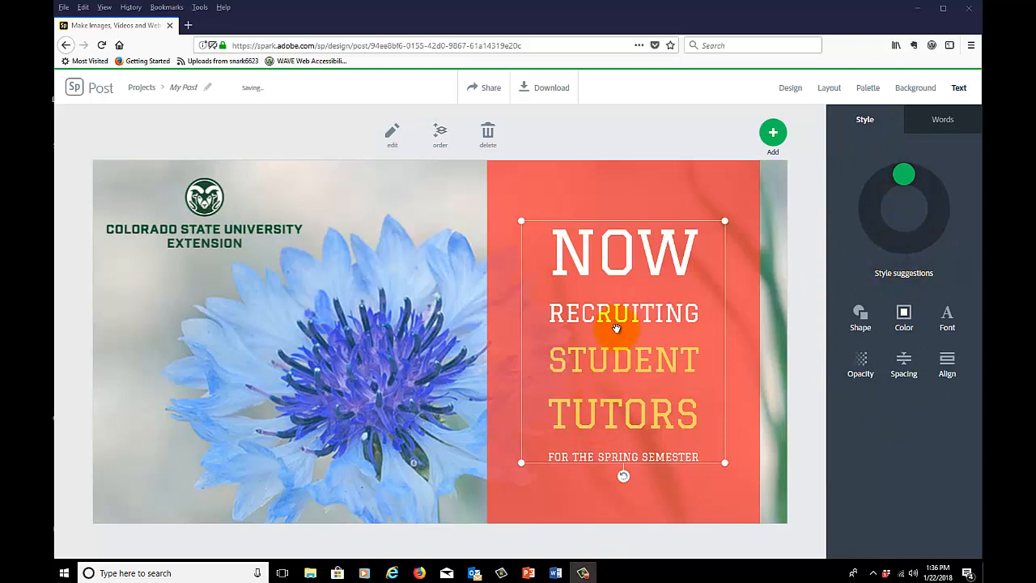
pyautogui.click(389, 140)
pyautogui.moveTo(666, 284); pyautogui.dragTo(619, 283)
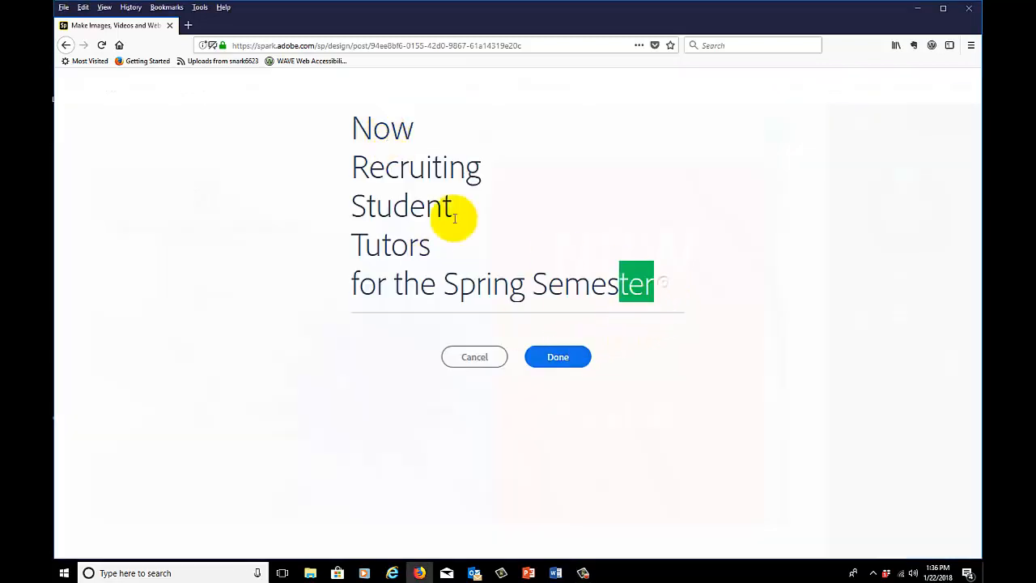
pyautogui.moveTo(455, 218); pyautogui.dragTo(350, 139)
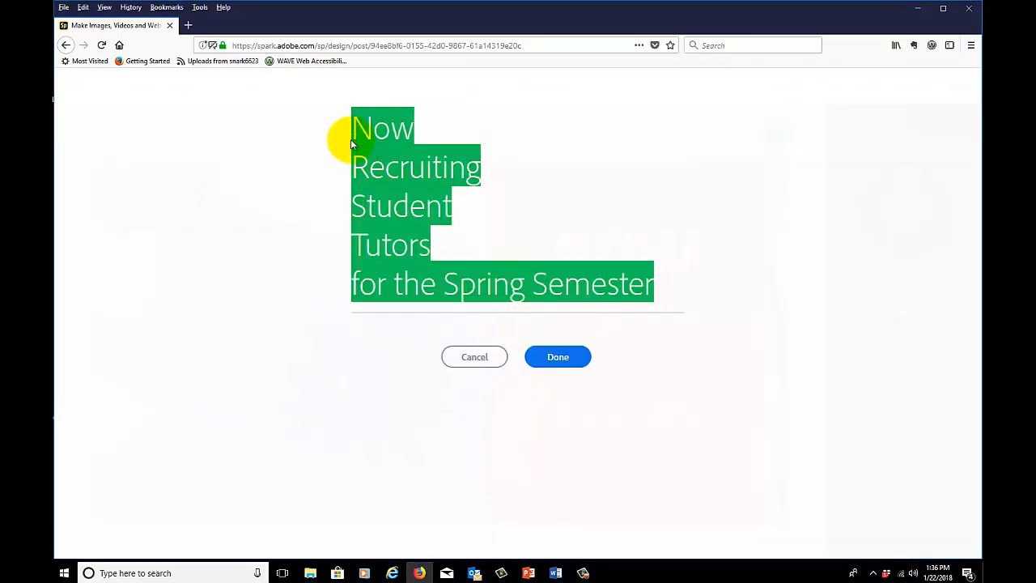
pyautogui.write('Adventures in Sustainable Gardening')
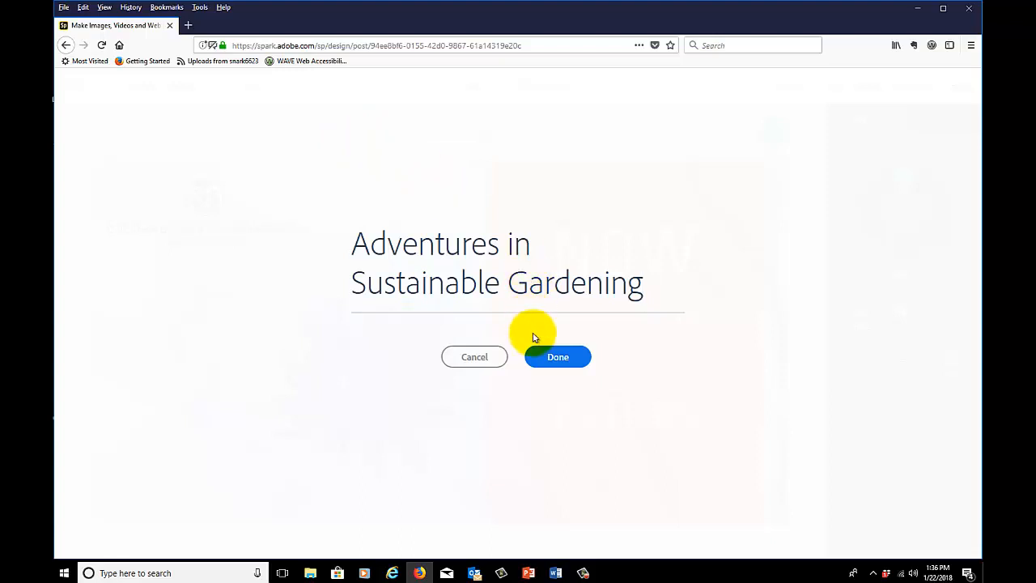
pyautogui.click(564, 356)
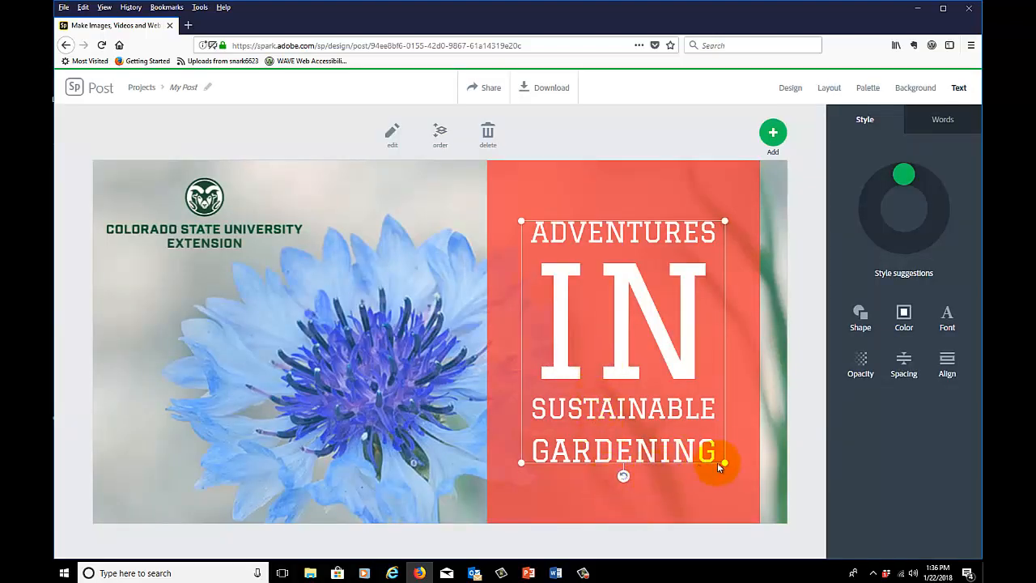
pyautogui.moveTo(725, 463); pyautogui.dragTo(717, 371)
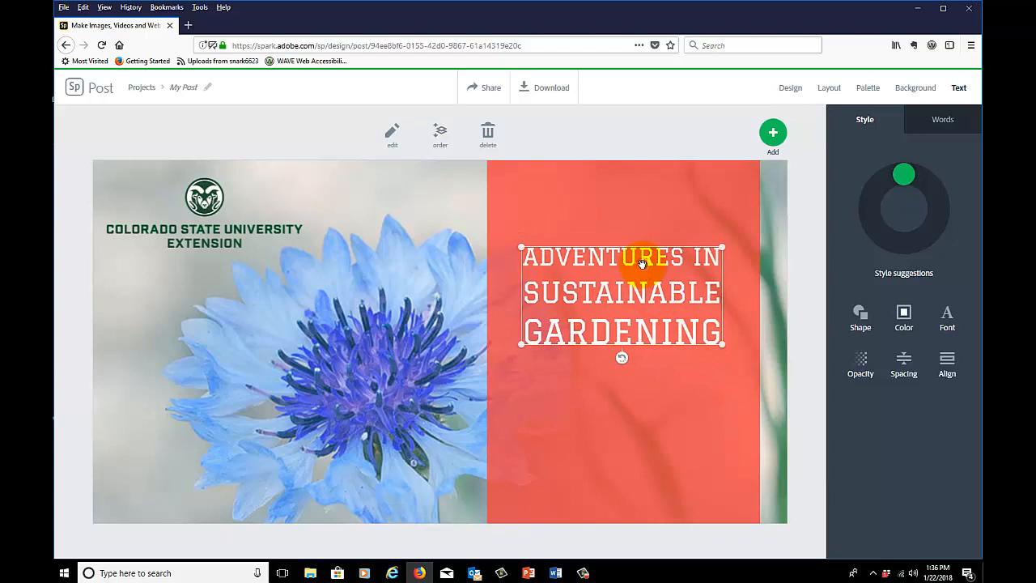
pyautogui.moveTo(642, 263); pyautogui.dragTo(655, 241)
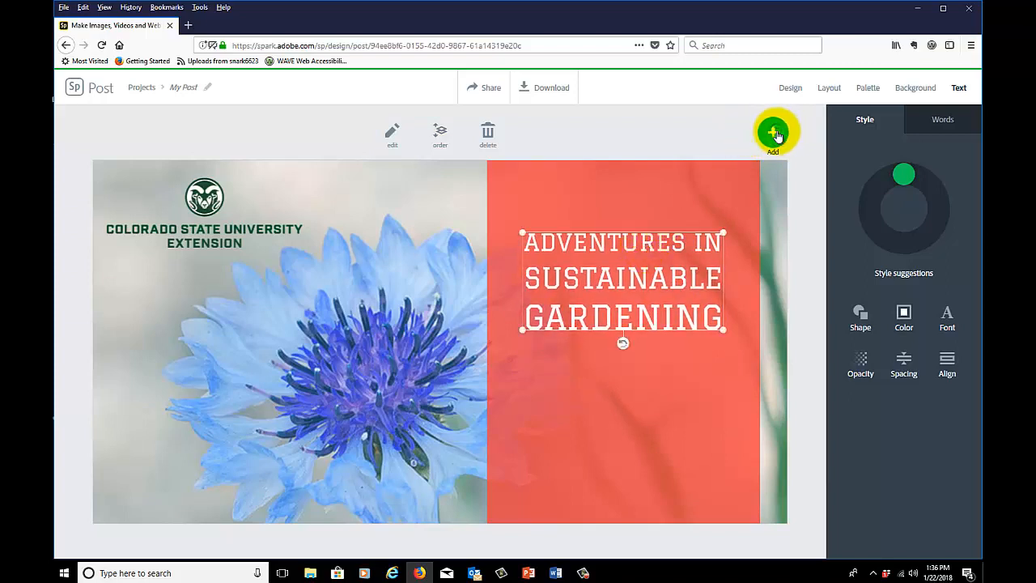
# Step: Add a second text block with the event details copied from Word: "9 a.m.-2 p.m., Saturday, Sept. 23rd", the street address and the phone number
pyautogui.click(774, 134)
pyautogui.click(672, 139)
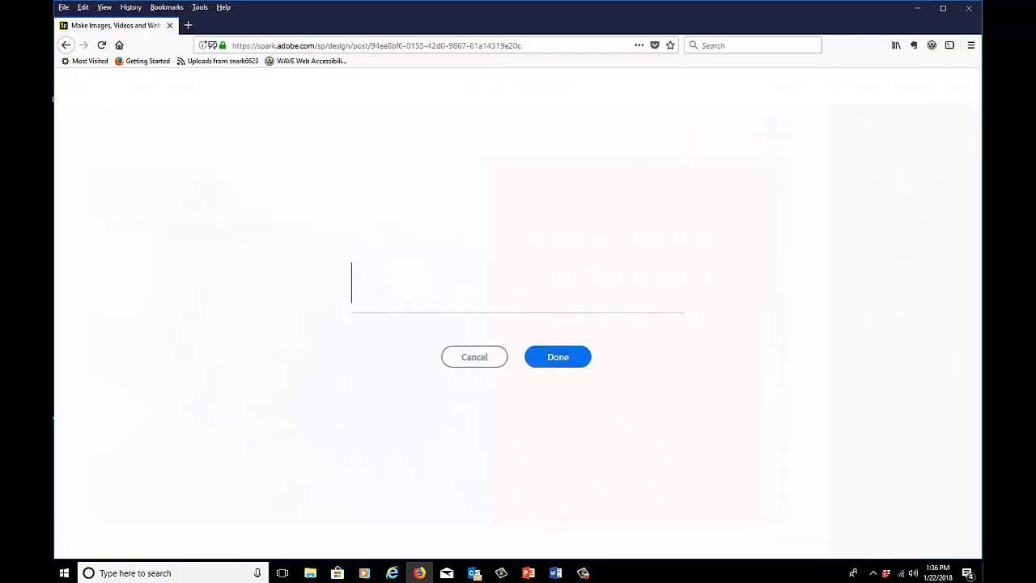
pyautogui.hotkey('alt', 'Tab')
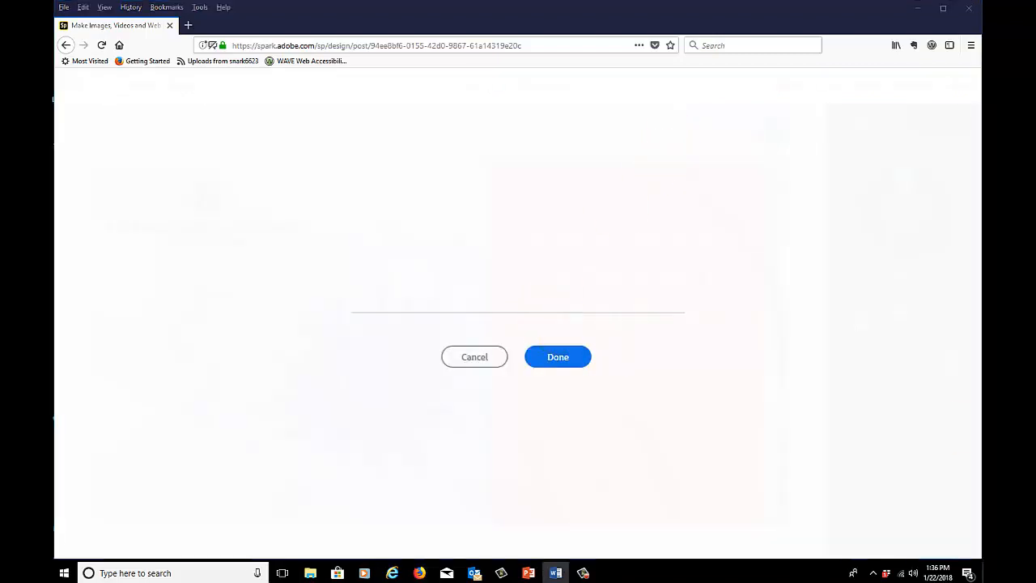
pyautogui.hotkey('alt', 'Tab')
pyautogui.hotkey('ctrl', 'v')
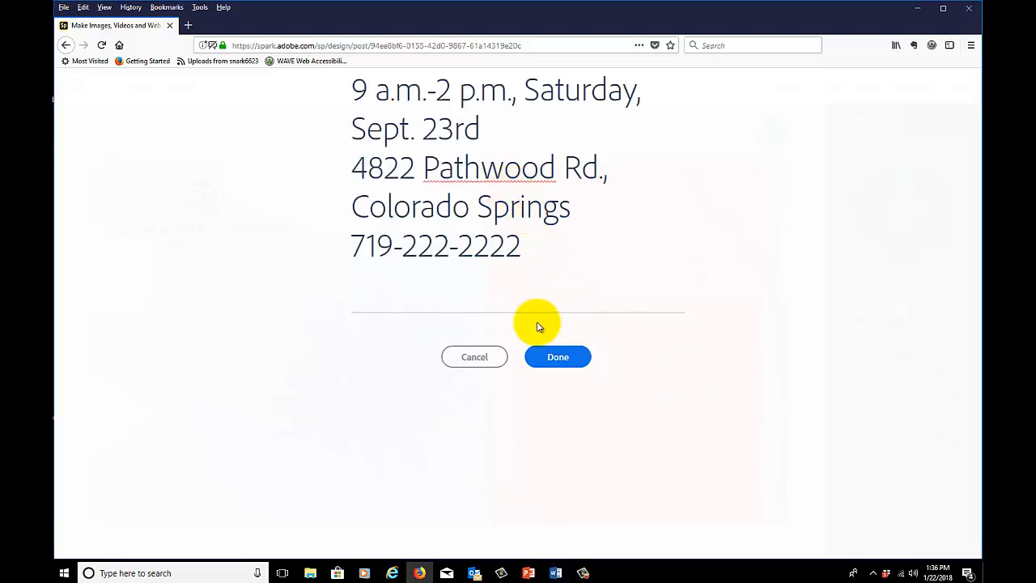
pyautogui.click(547, 357)
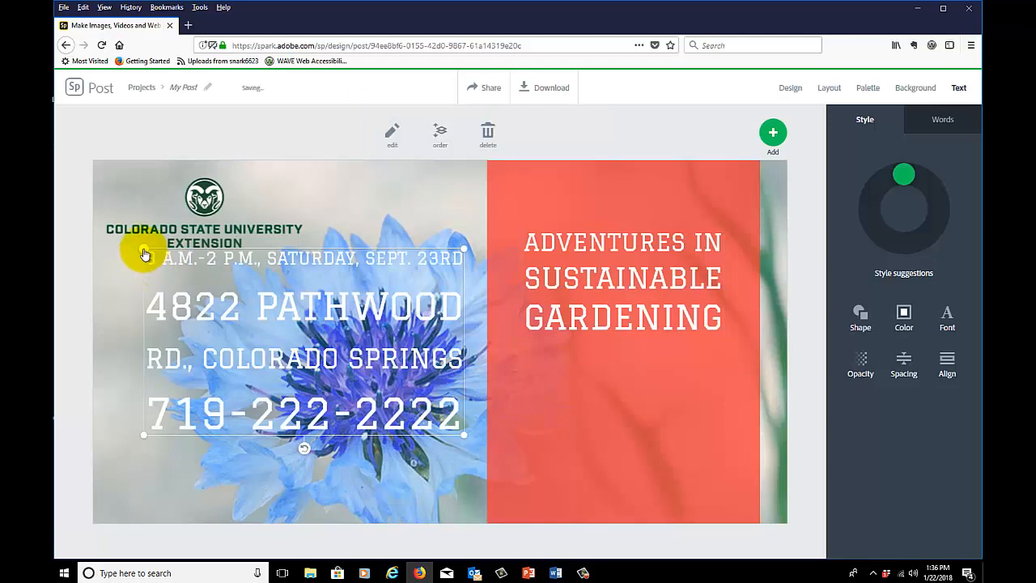
# Step: Shrink the event details text block and move it onto the red panel below the headline
pyautogui.moveTo(144, 260); pyautogui.dragTo(232, 323)
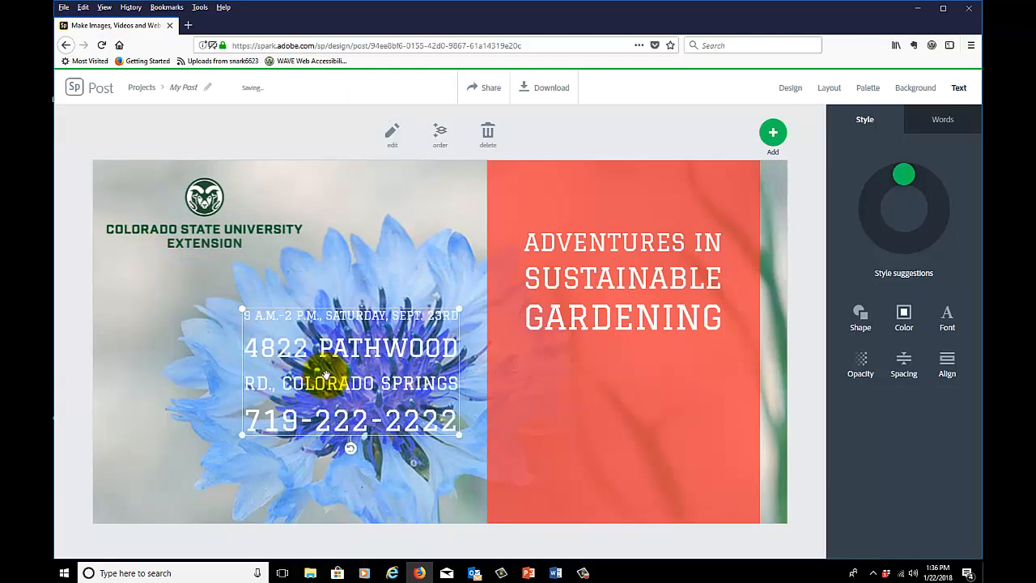
pyautogui.moveTo(344, 378); pyautogui.dragTo(600, 442)
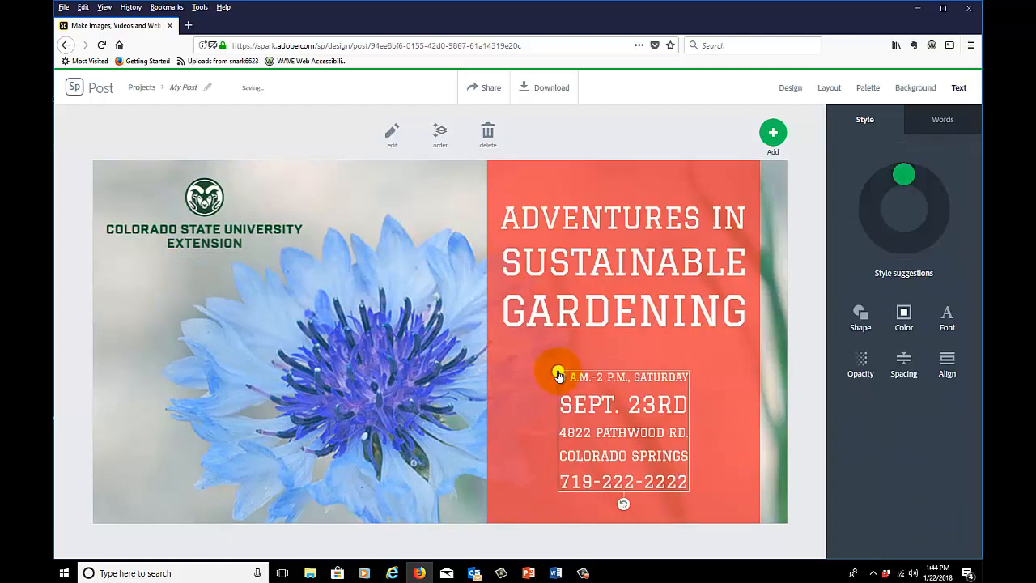
# Step: Enlarge the event details text block slightly and keep it centered on the red panel beneath the headline
pyautogui.moveTo(558, 375); pyautogui.dragTo(541, 362)
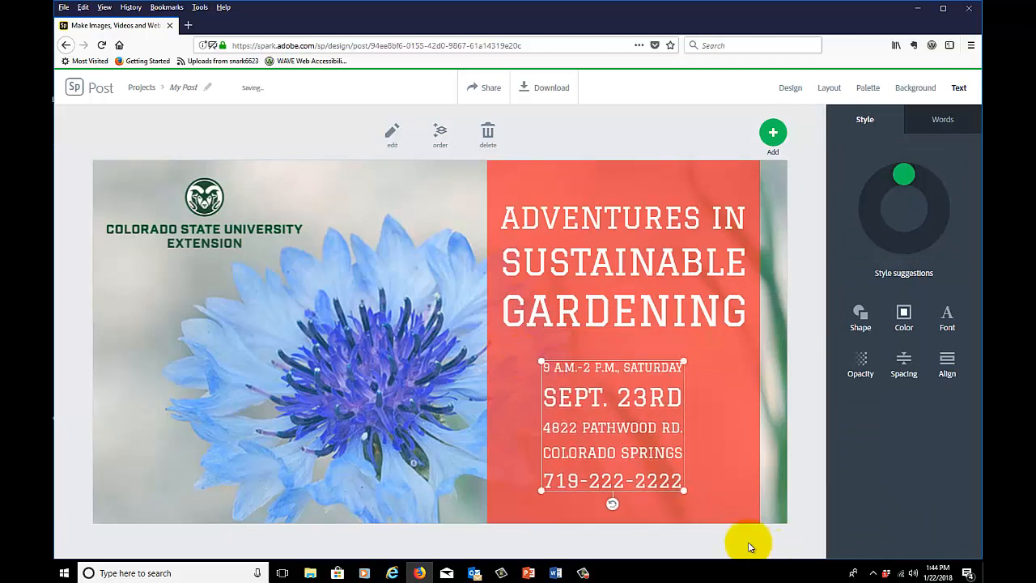
pyautogui.moveTo(686, 490)
pyautogui.mouseDown()
pyautogui.moveTo(718, 495)
pyautogui.moveTo(701, 490)
pyautogui.mouseUp()
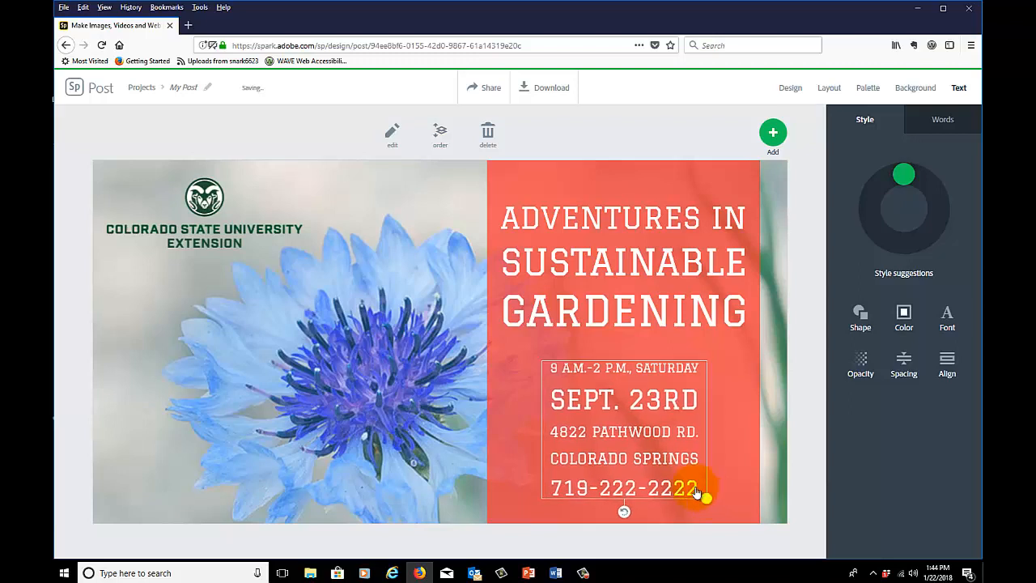
pyautogui.moveTo(552, 365); pyautogui.dragTo(540, 364)
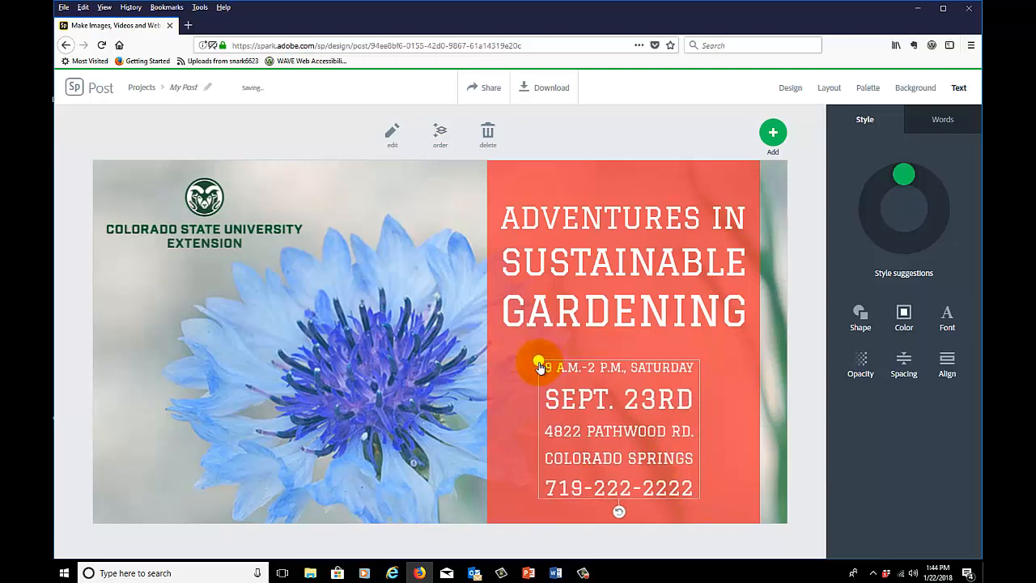
pyautogui.moveTo(694, 498); pyautogui.dragTo(694, 491)
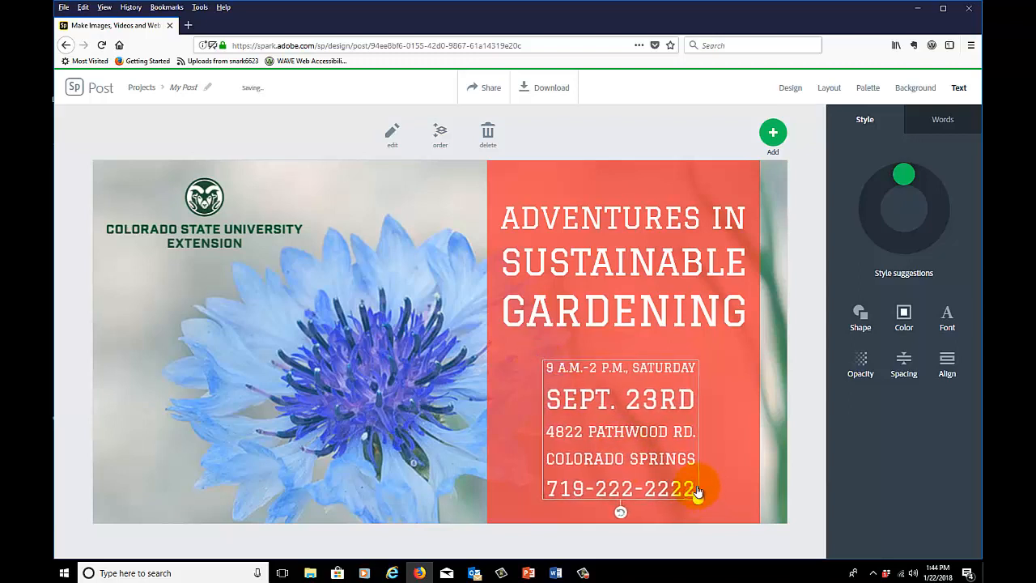
# Step: Fine-tune the size and position of the three-line headline so it sits centered within the red panel's width
pyautogui.click(647, 261)
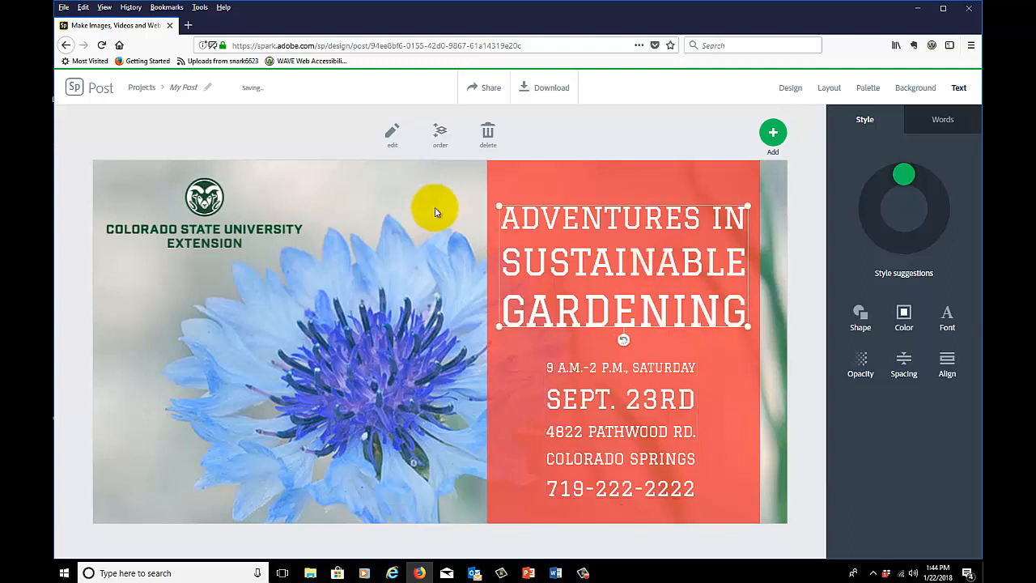
pyautogui.moveTo(498, 205); pyautogui.dragTo(491, 201)
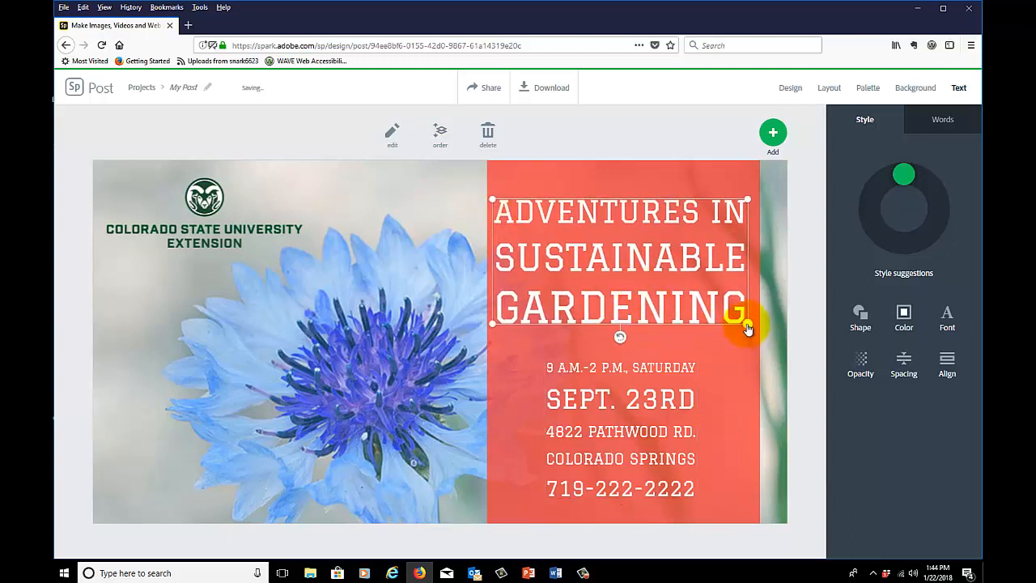
pyautogui.moveTo(747, 328); pyautogui.dragTo(752, 326)
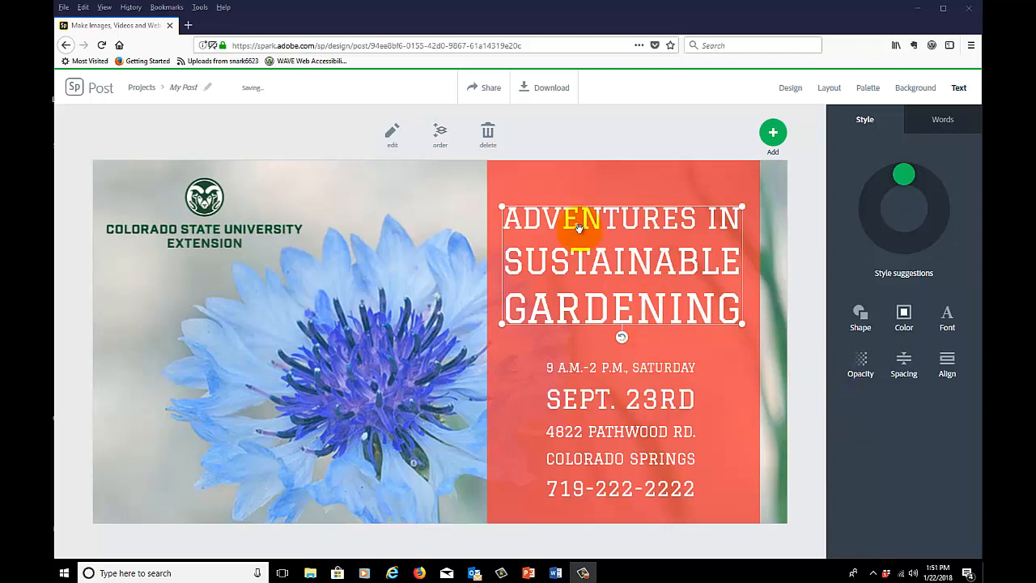
# Step: Recolor the red text panel to the logo's dark green, 1C4E2B, by sampling the color from the Colorado State University logo
pyautogui.click(548, 189)
pyautogui.click(555, 192)
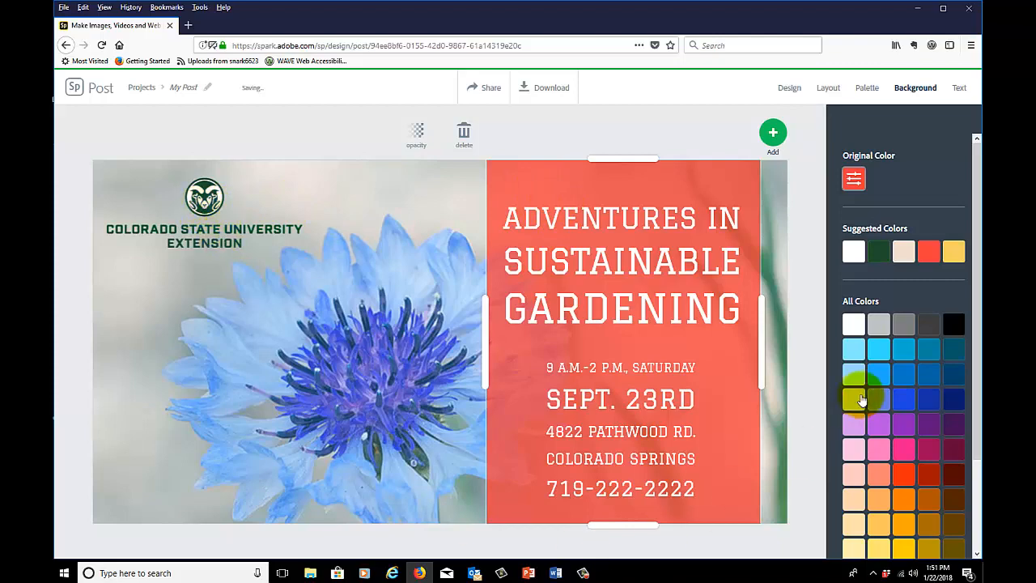
pyautogui.click(855, 179)
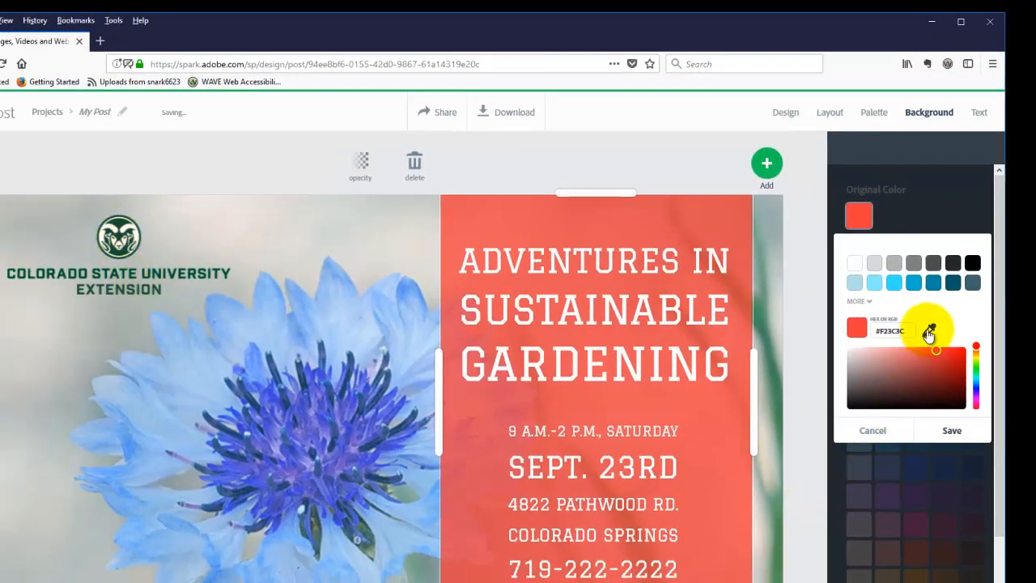
pyautogui.click(929, 331)
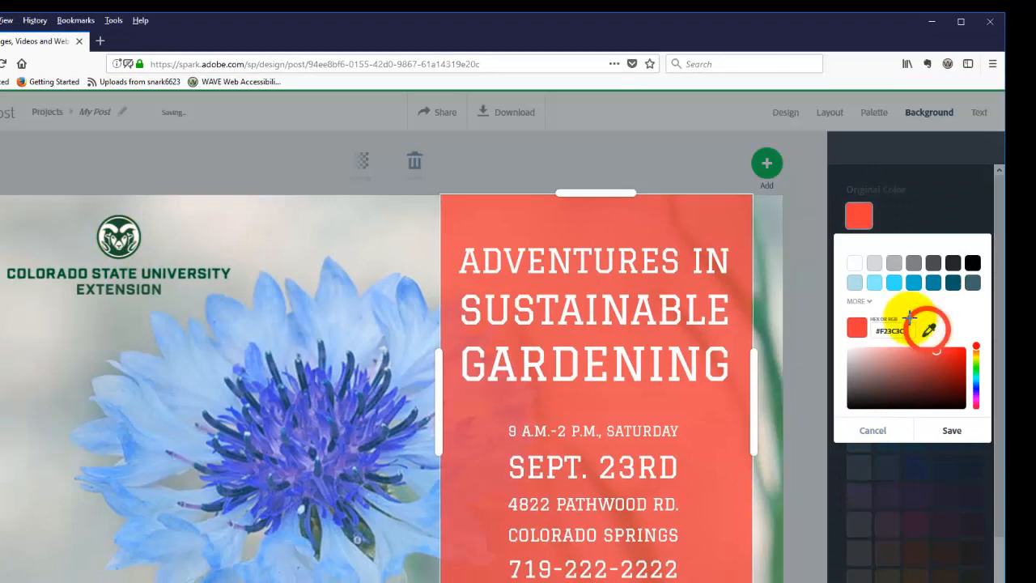
pyautogui.click(121, 227)
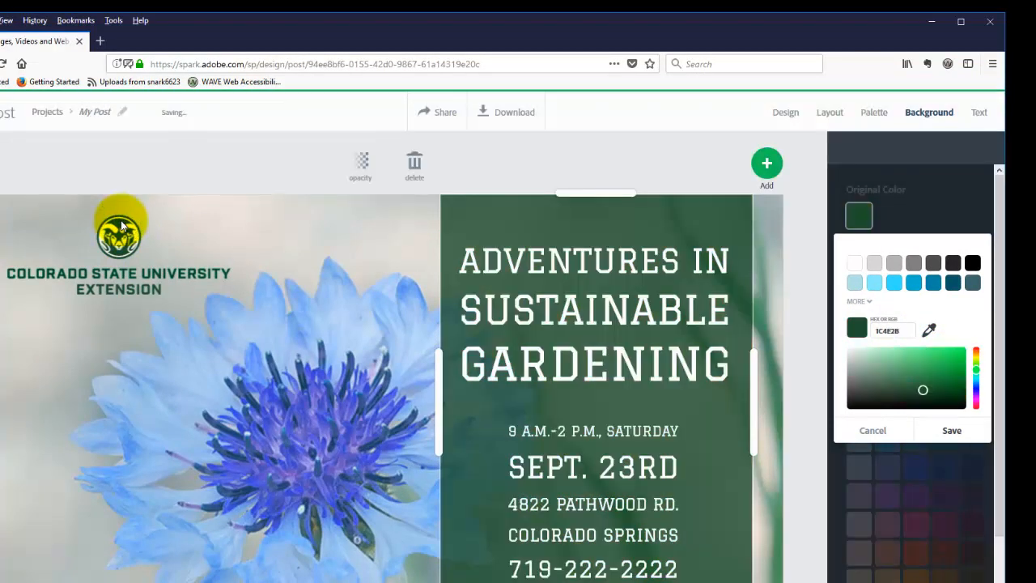
pyautogui.click(639, 157)
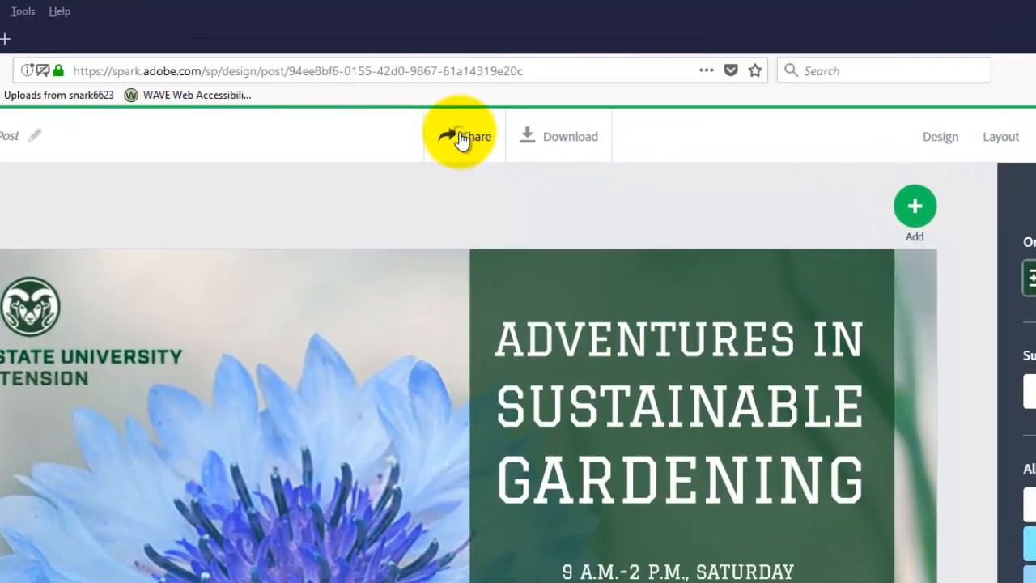
# Step: Publish the post in the Education category with the author name enabled, create its shareable link, and close the sharing dialog
pyautogui.click(481, 88)
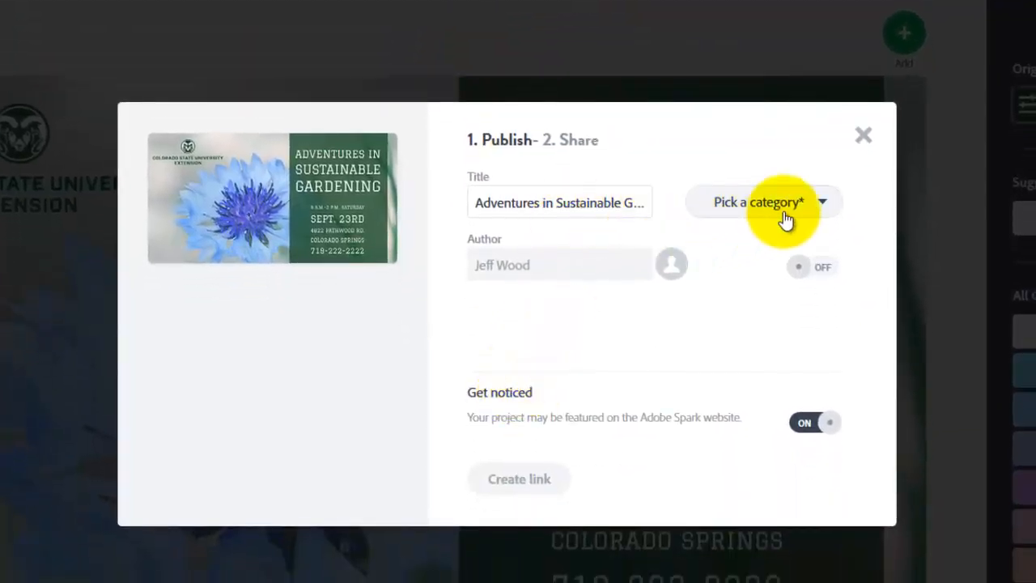
pyautogui.click(827, 203)
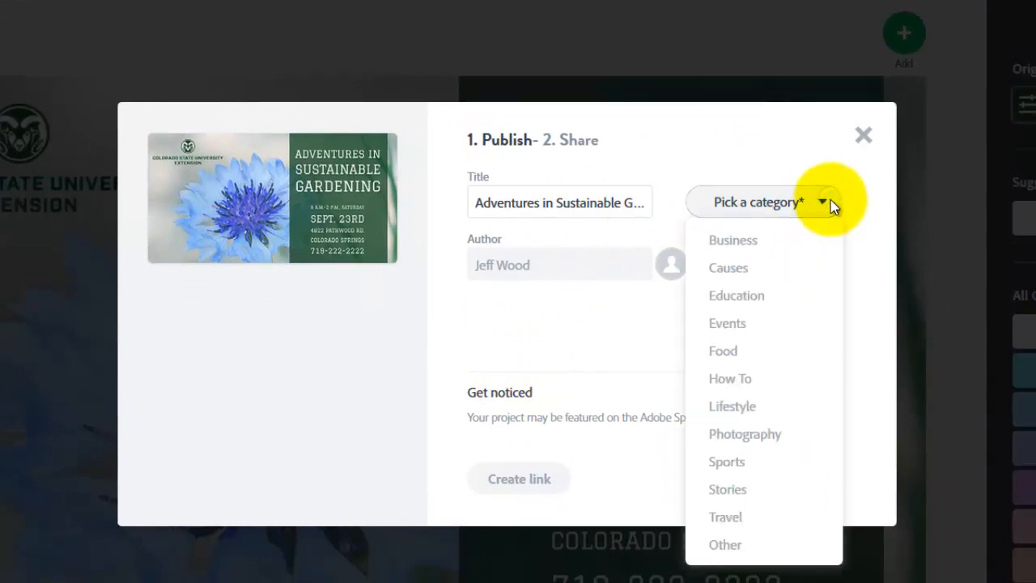
pyautogui.click(781, 298)
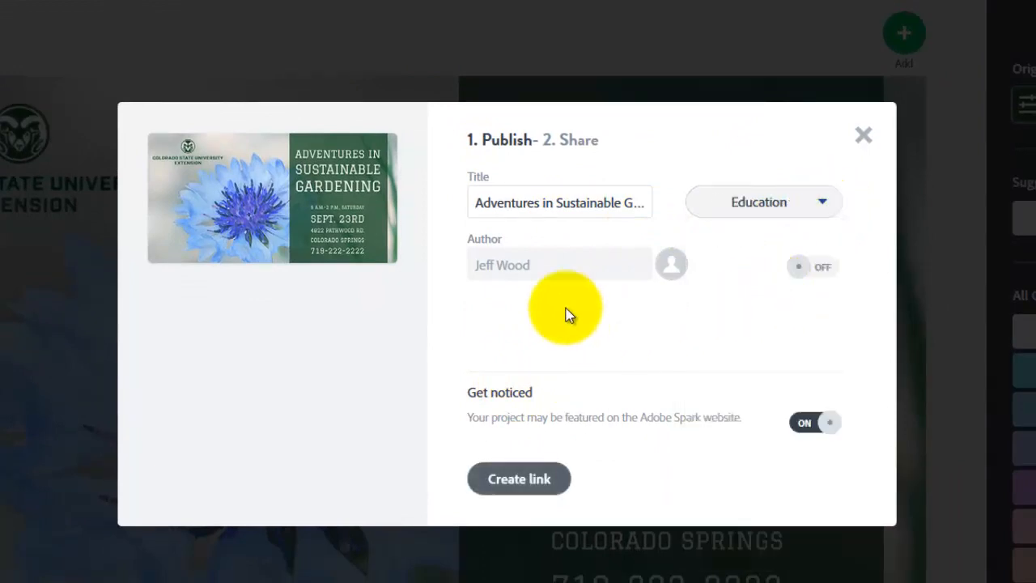
pyautogui.click(800, 269)
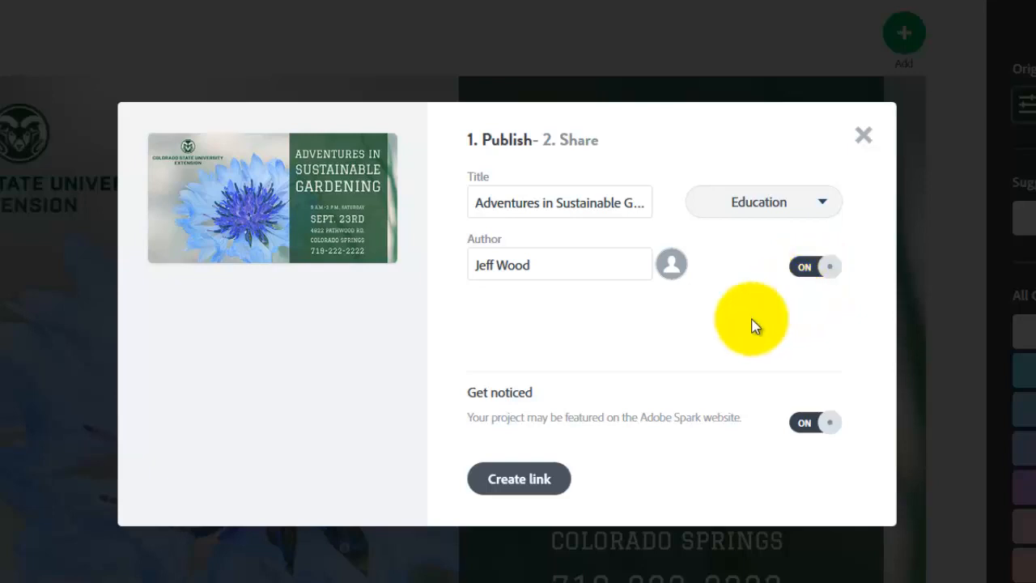
pyautogui.click(503, 484)
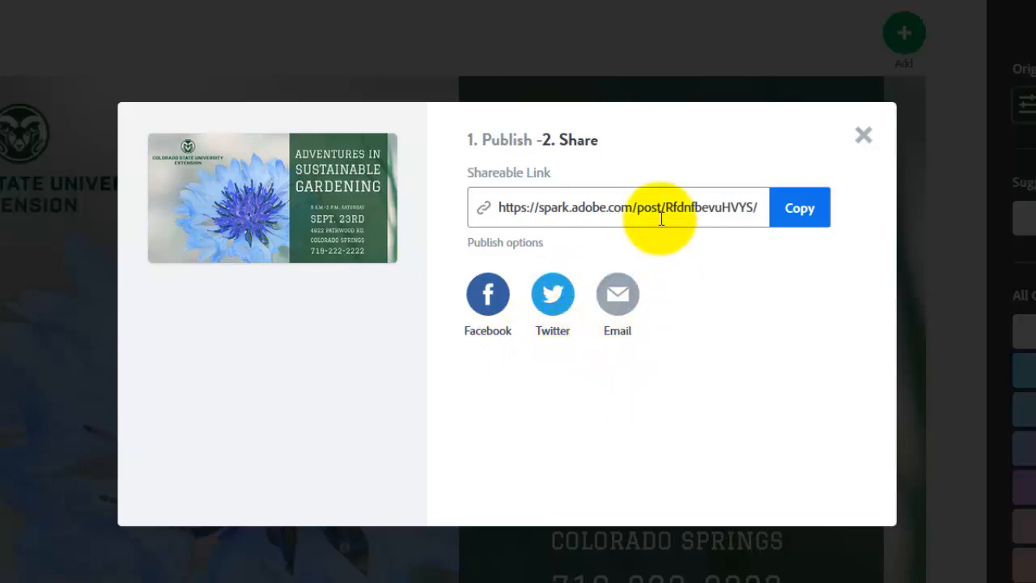
pyautogui.click(863, 136)
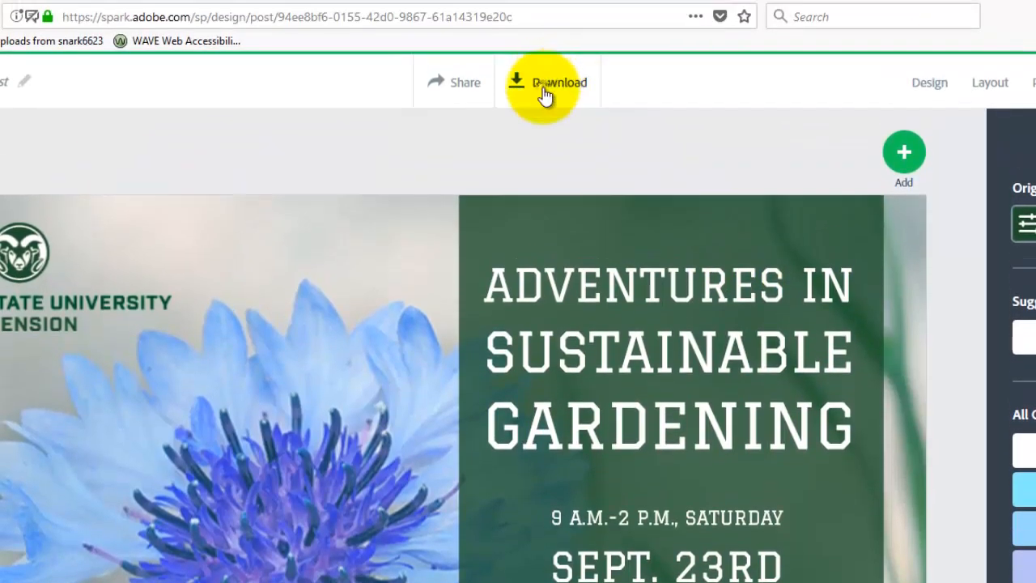
# Step: Start downloading the graphic as a JPG file and cancel the save
pyautogui.click(544, 95)
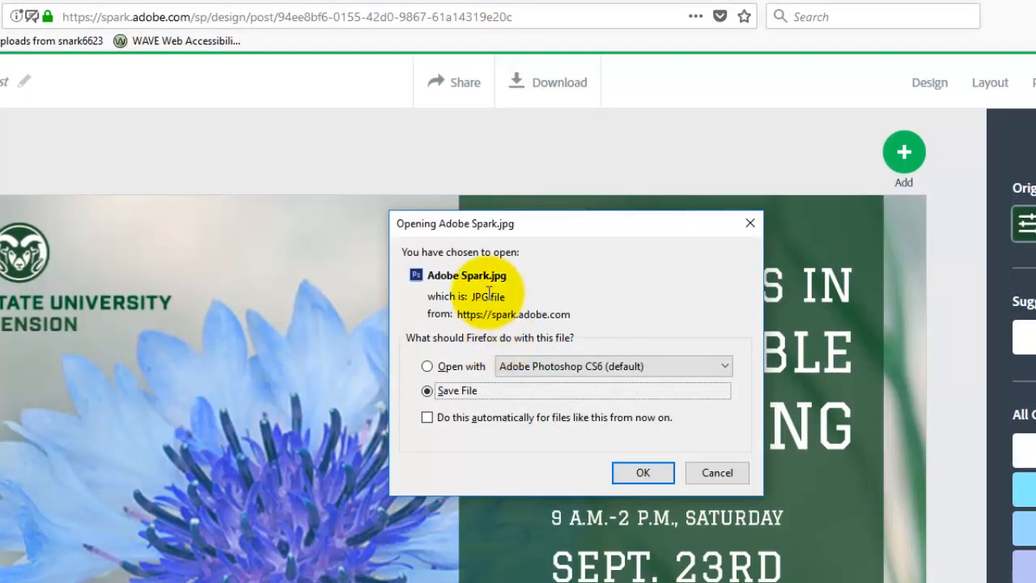
pyautogui.click(707, 473)
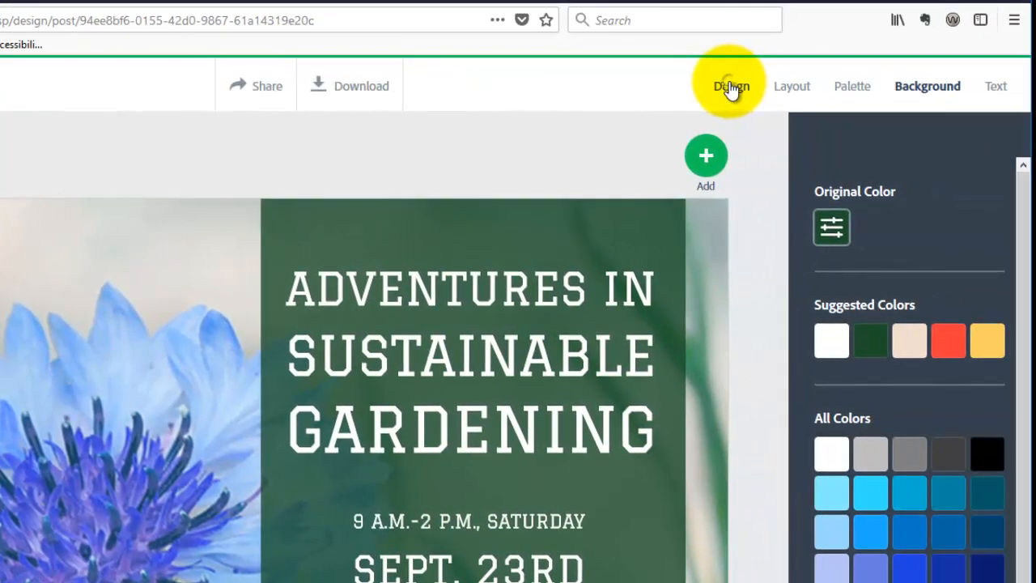
# Step: Try several suggested design filters on the post, including the travel quote, Oscar Wilde and brunch styles, and restore the original design filter
pyautogui.click(929, 83)
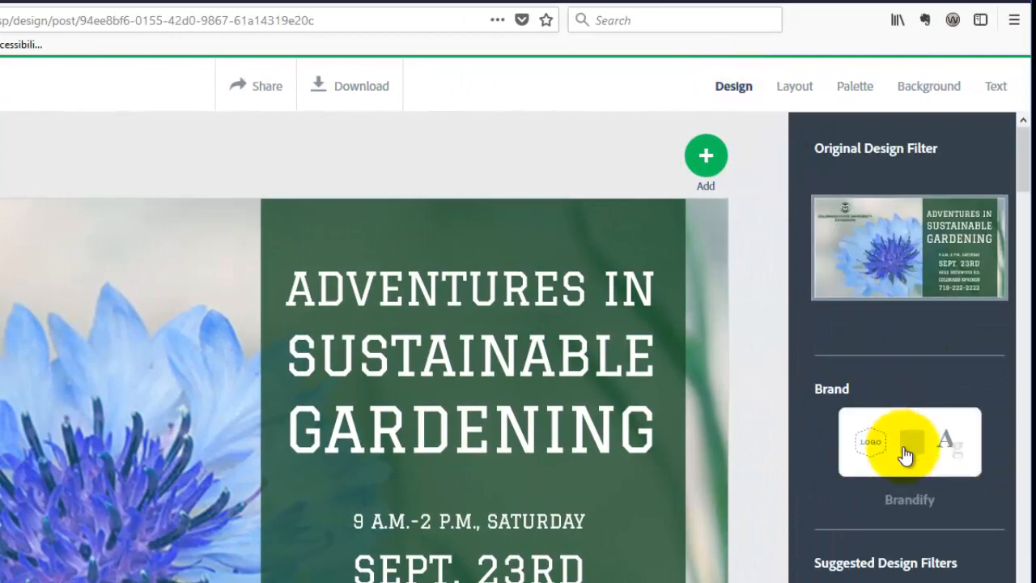
pyautogui.scroll(-3, 867, 566)
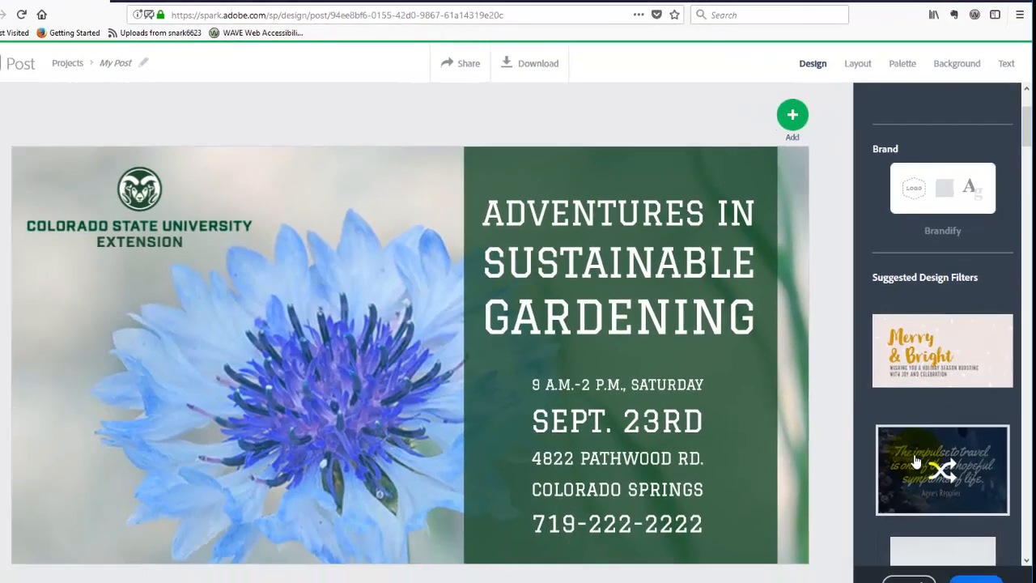
pyautogui.click(916, 459)
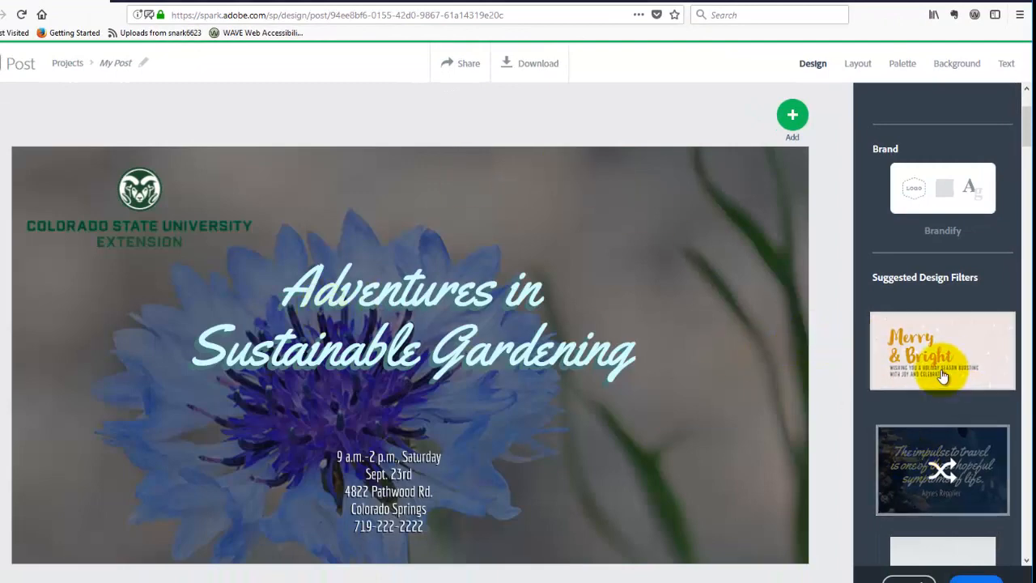
pyautogui.scroll(-5, 971, 360)
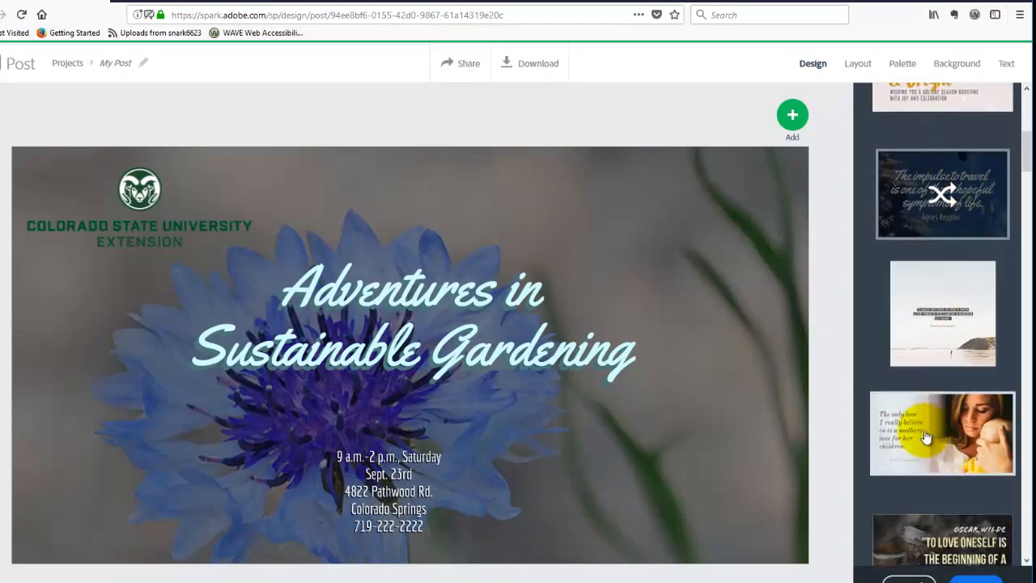
pyautogui.click(926, 437)
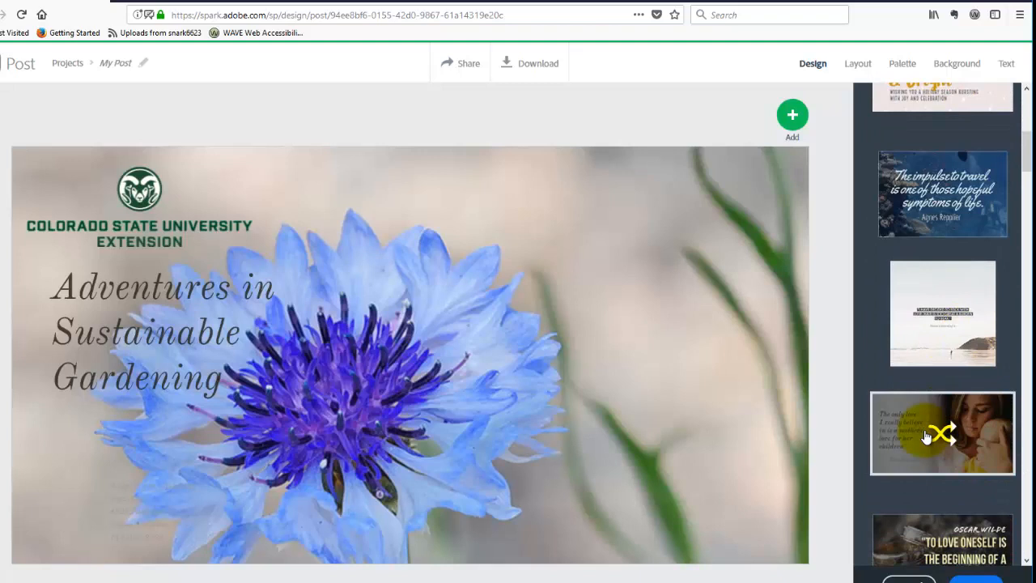
pyautogui.scroll(-2, 927, 437)
pyautogui.click(926, 437)
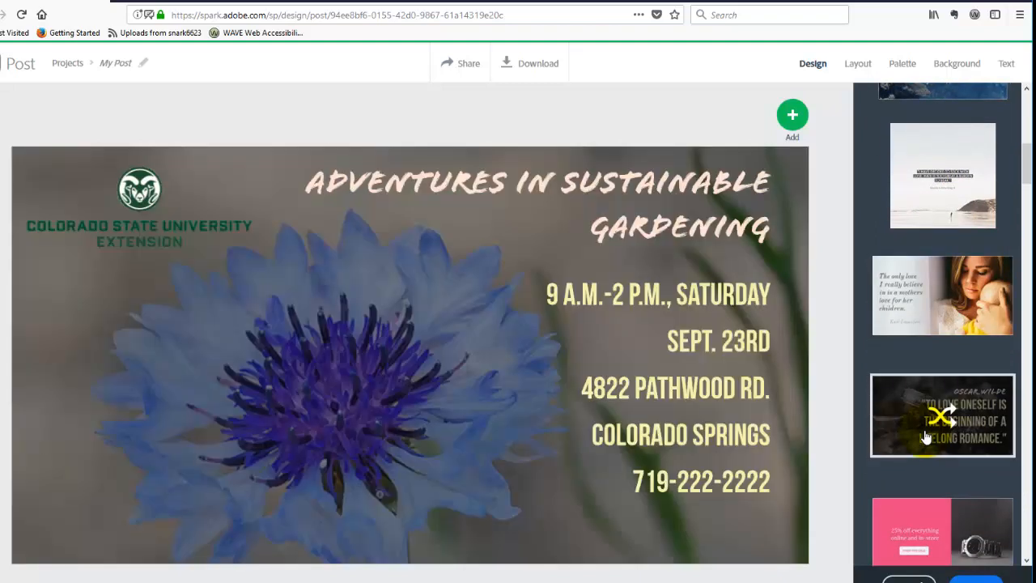
pyautogui.scroll(-3, 927, 437)
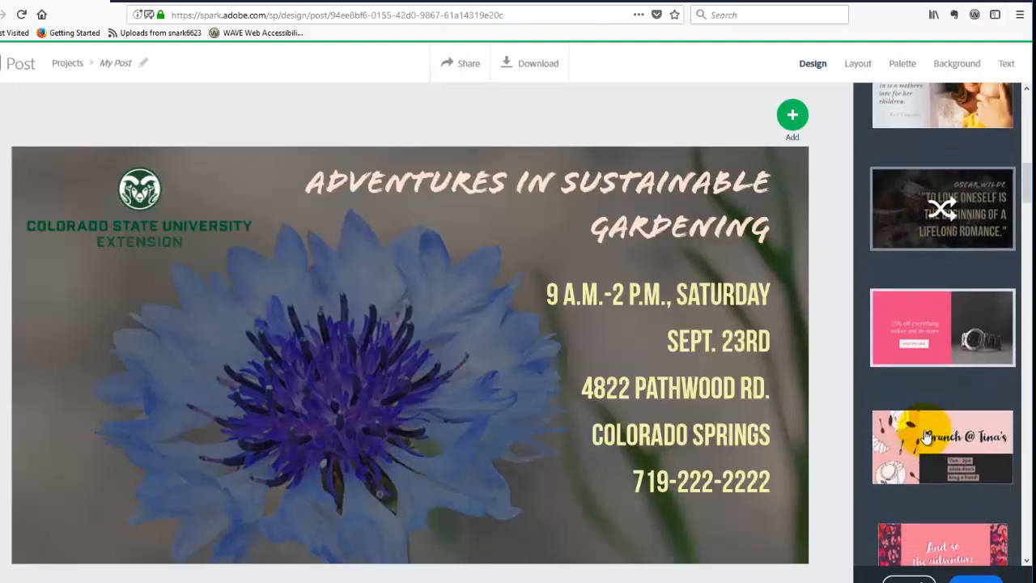
pyautogui.click(926, 437)
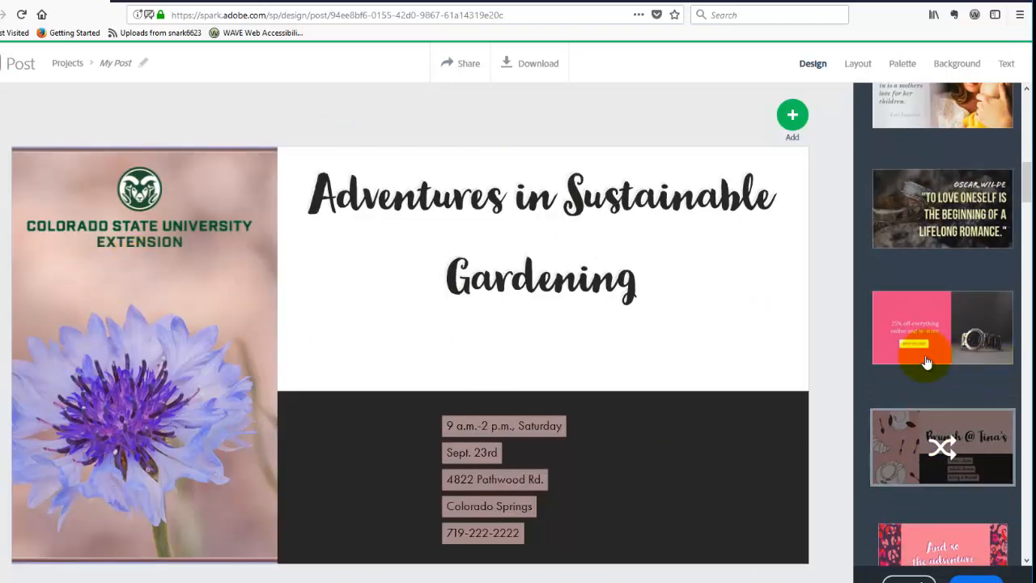
pyautogui.scroll(-3, 887, 347)
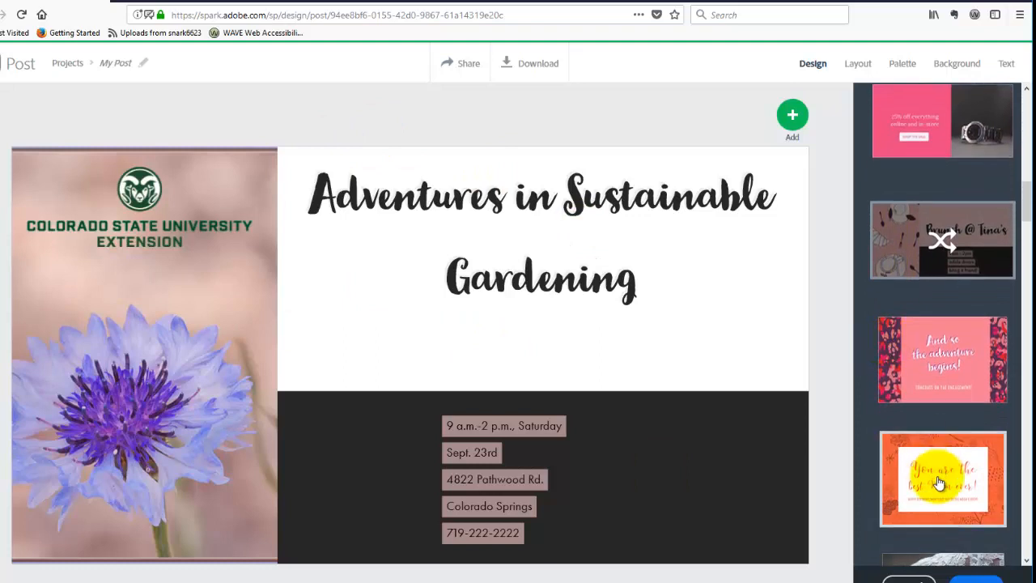
pyautogui.click(931, 465)
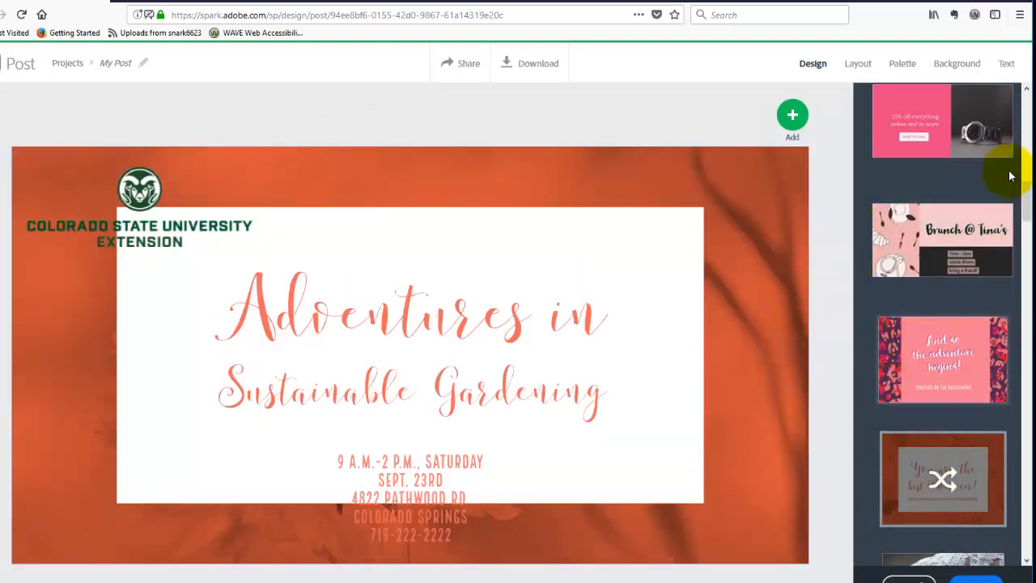
pyautogui.moveTo(1026, 192); pyautogui.dragTo(1019, 64)
pyautogui.click(945, 179)
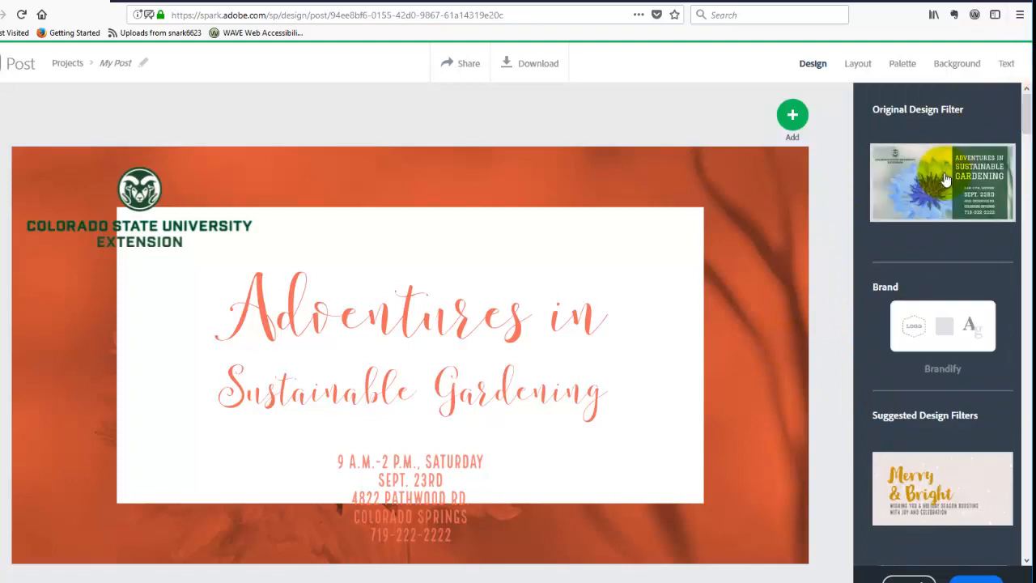
# Step: Try the vertical Banner layout on the design and switch it to the horizontal Banner layout across the middle
pyautogui.click(859, 64)
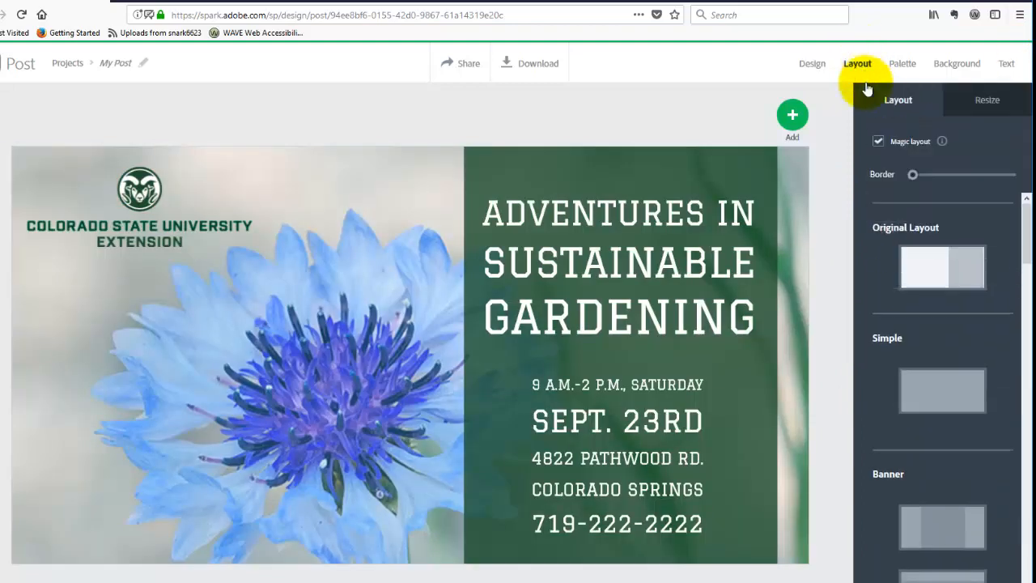
pyautogui.scroll(-3, 889, 245)
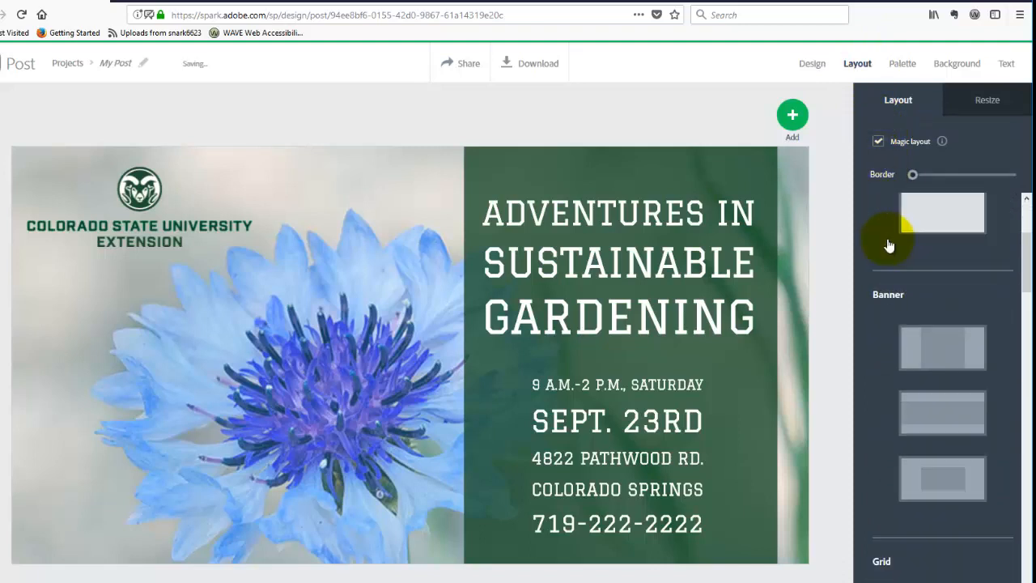
pyautogui.click(933, 328)
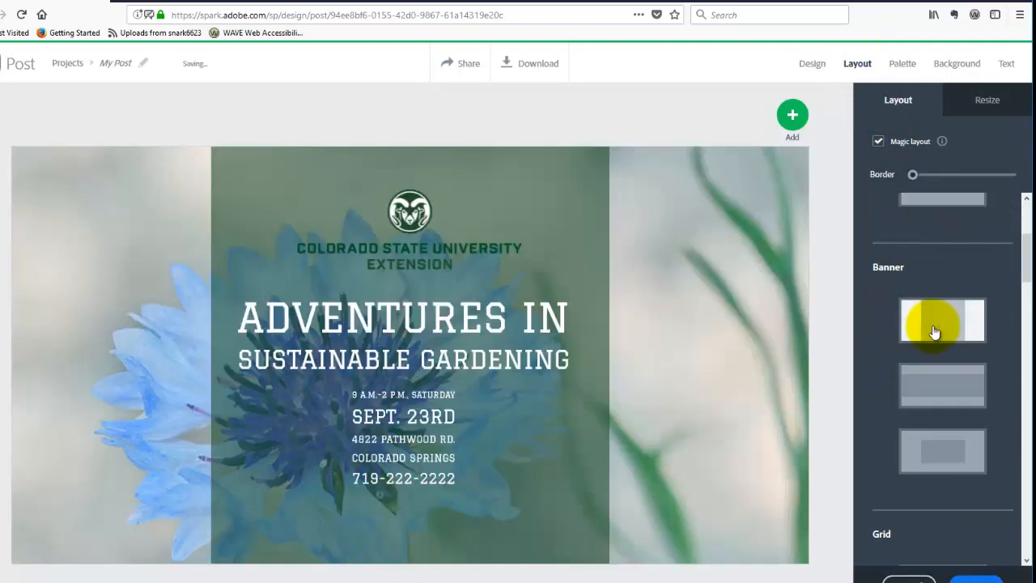
pyautogui.click(934, 387)
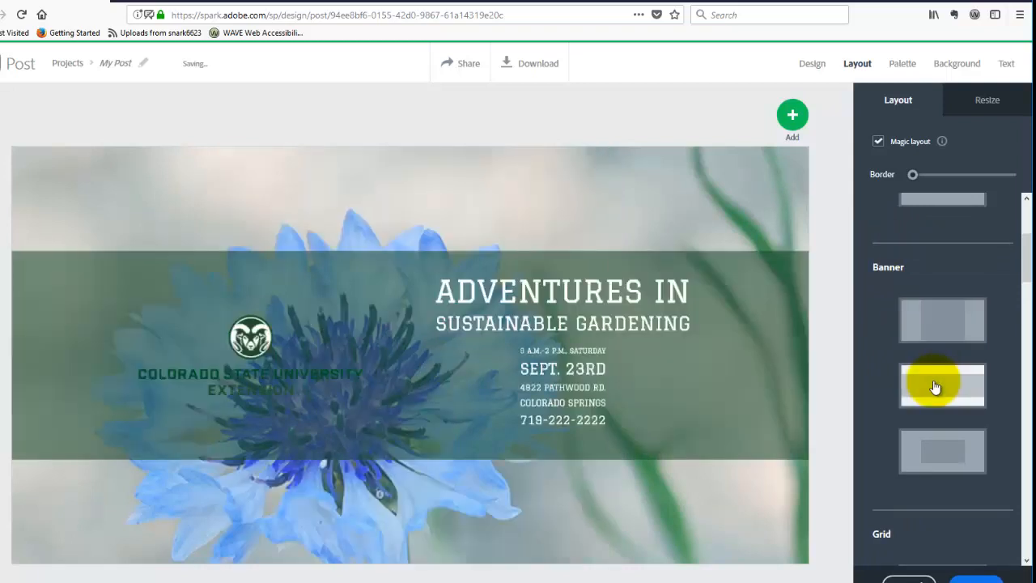
# Step: Apply the centred-box Banner layout, and try the red-to-teal, brown-to-orange and peach-to-purple Decorative palettes on the design
pyautogui.click(958, 460)
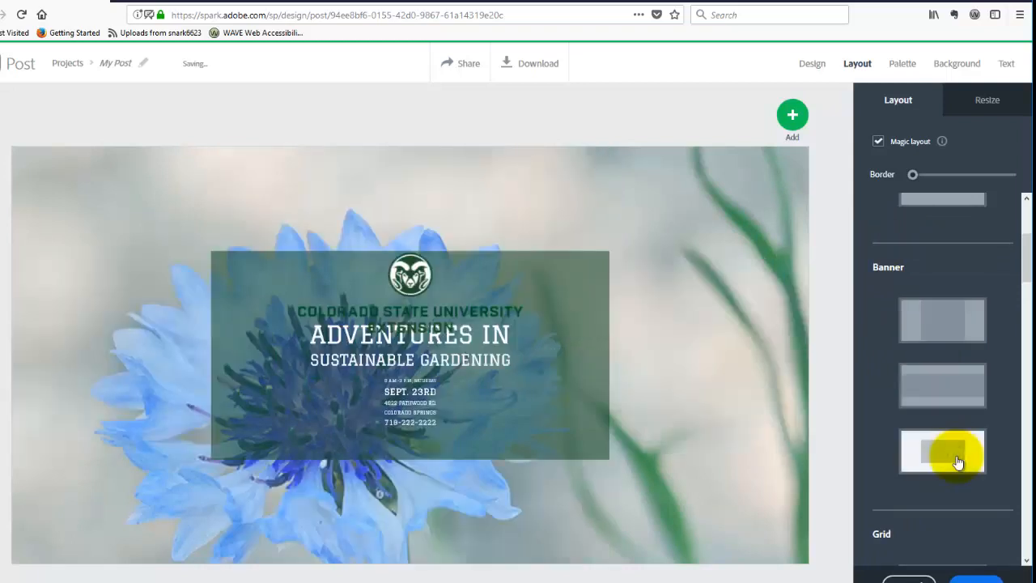
pyautogui.click(902, 64)
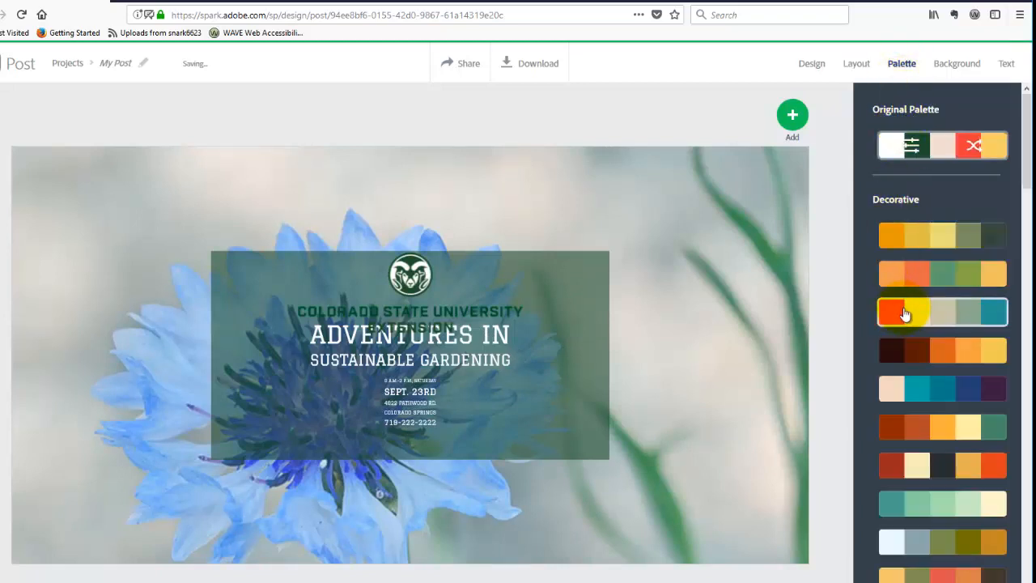
pyautogui.click(902, 319)
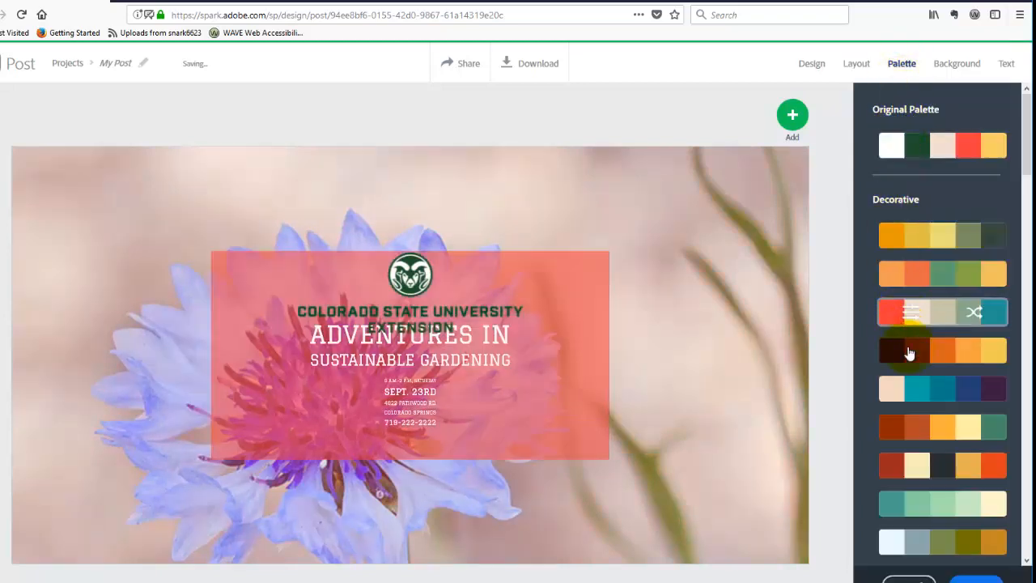
pyautogui.click(917, 363)
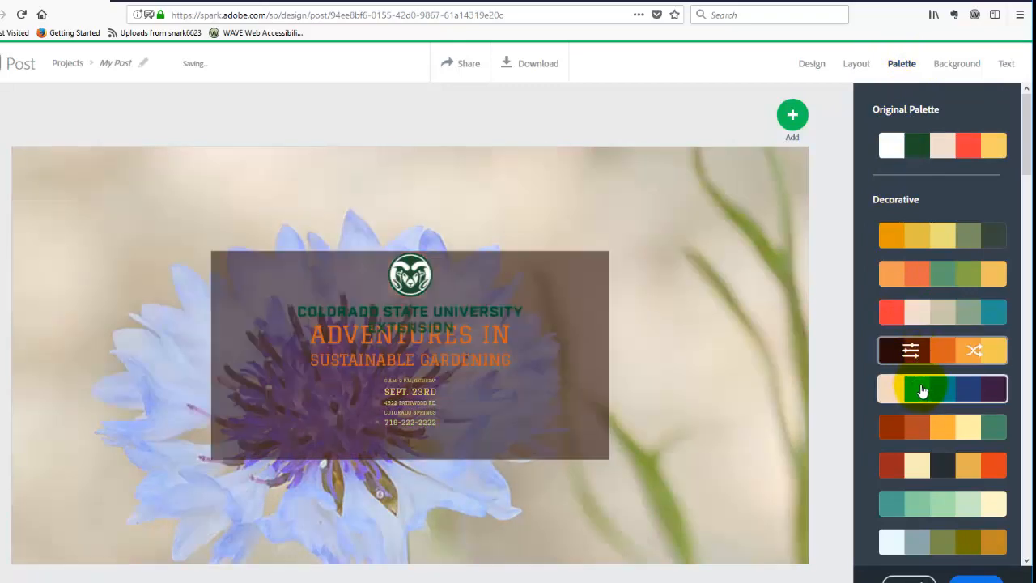
pyautogui.click(921, 390)
pyautogui.click(811, 63)
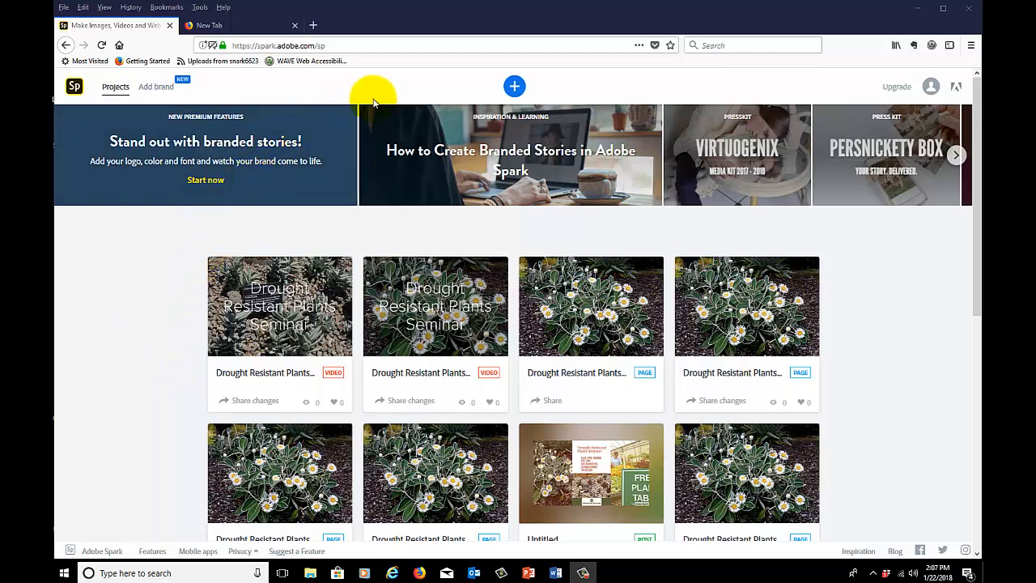
# Step: Open the choices for creating a new project from the projects page
pyautogui.click(514, 87)
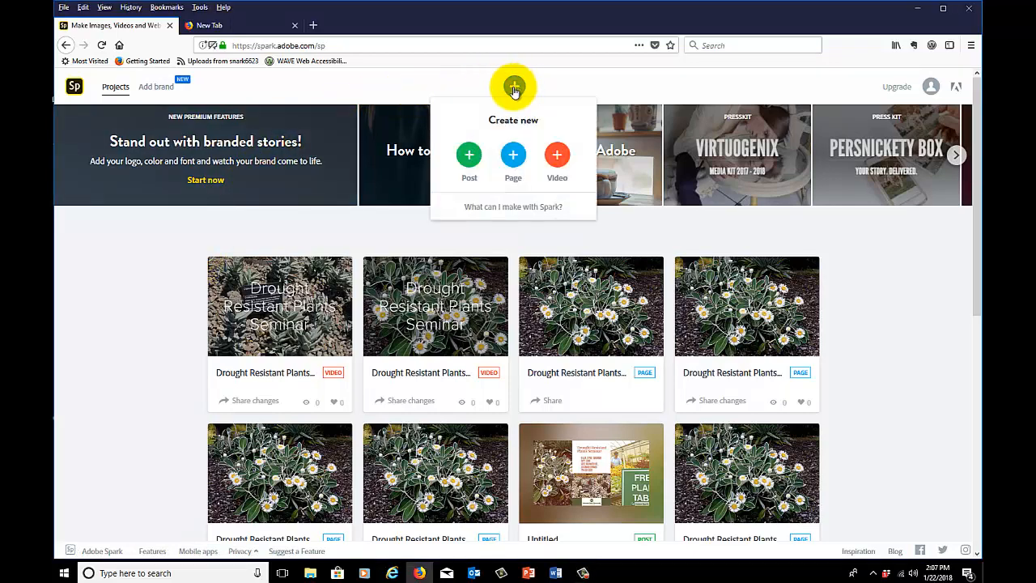